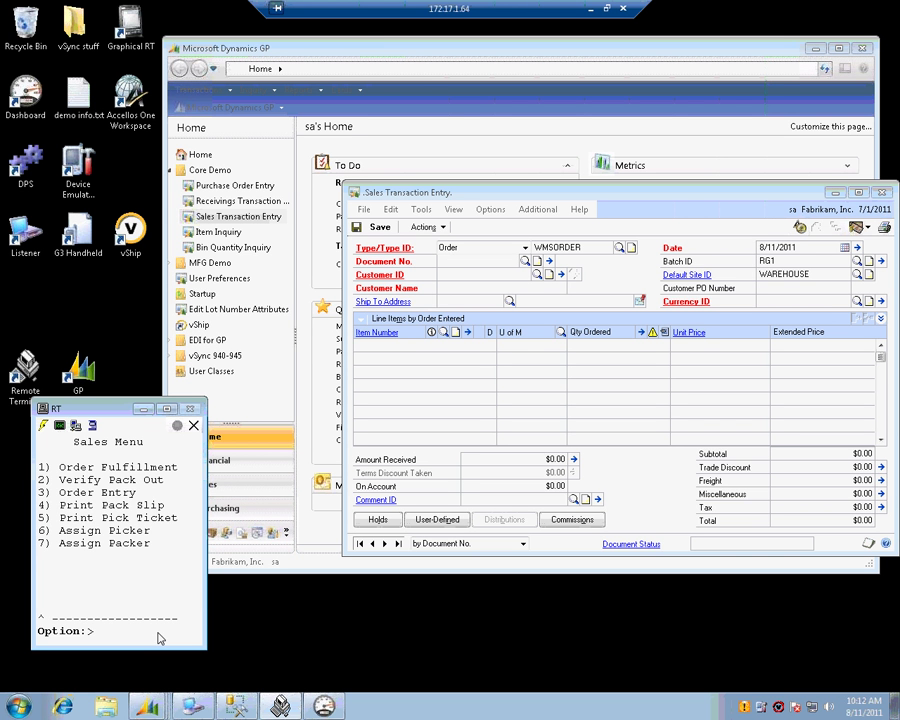
- Choose Order Entry (3) from the handheld Sales Menu, checking the WMSORDER type ID in GP
{"action": "type", "text": "3"}
{"action": "key", "text": "Return"}
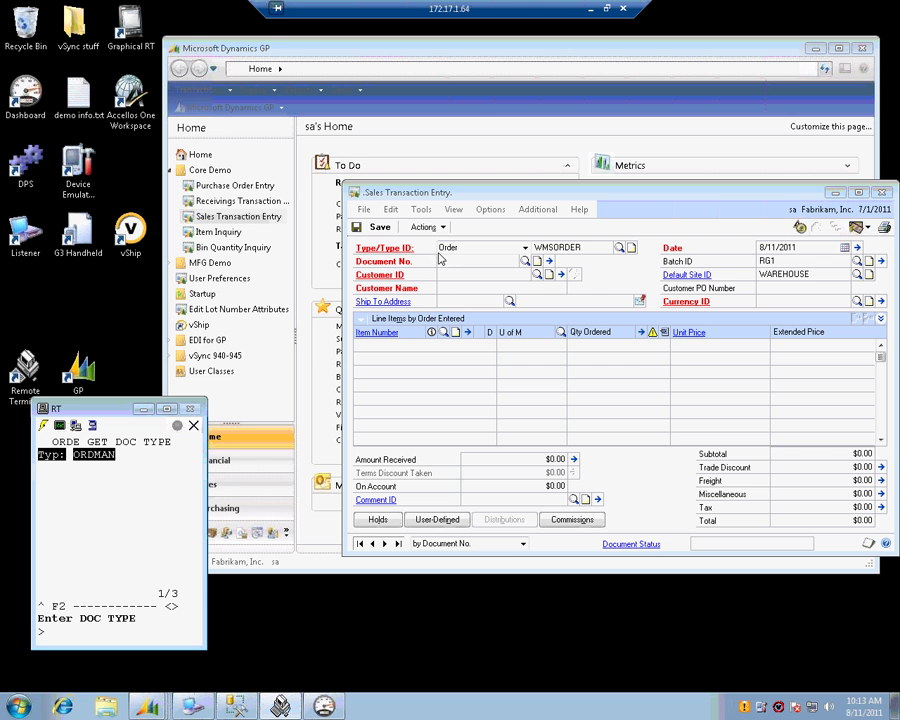
{"action": "left_click", "coordinate": [585, 247]}
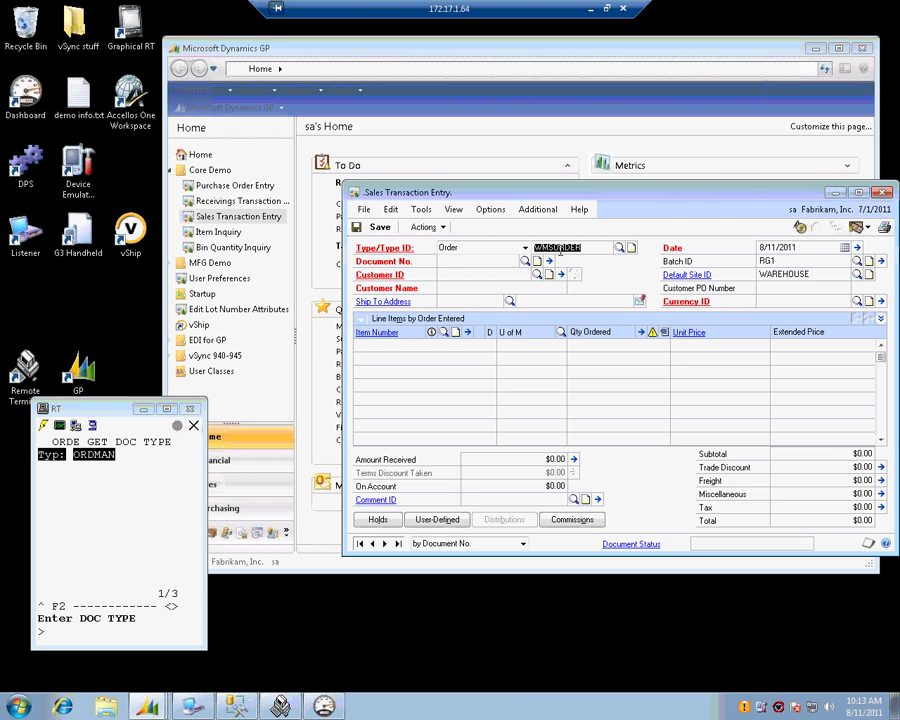
{"action": "left_click", "coordinate": [156, 631]}
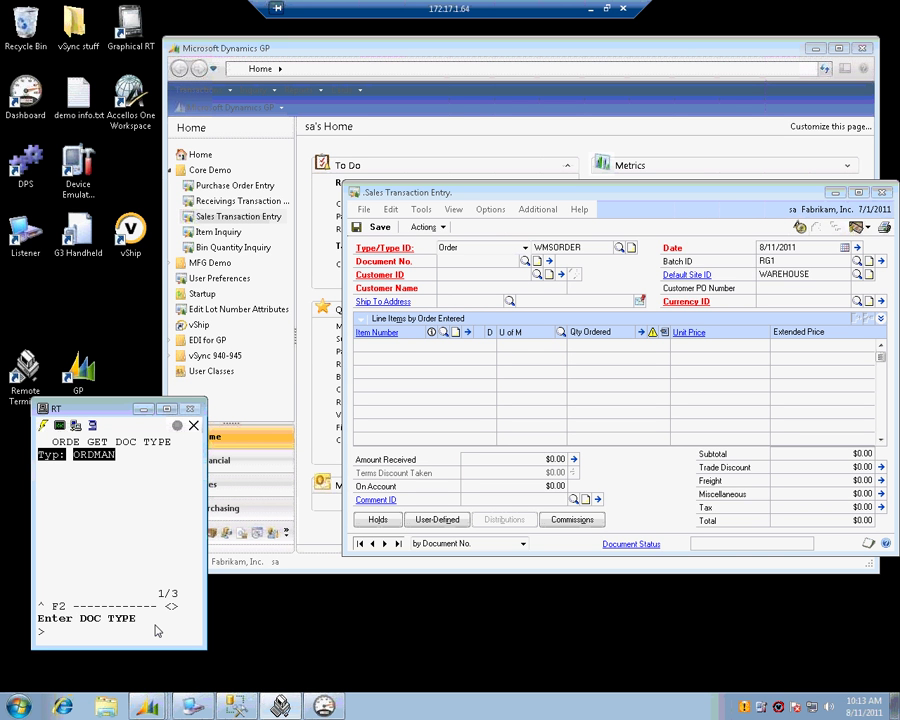
- Set the handheld order's document type to WMSORDER and its site to WAREHOUSE
{"action": "key", "text": "Down"}
{"action": "key", "text": "Up"}
{"action": "key", "text": "Return"}
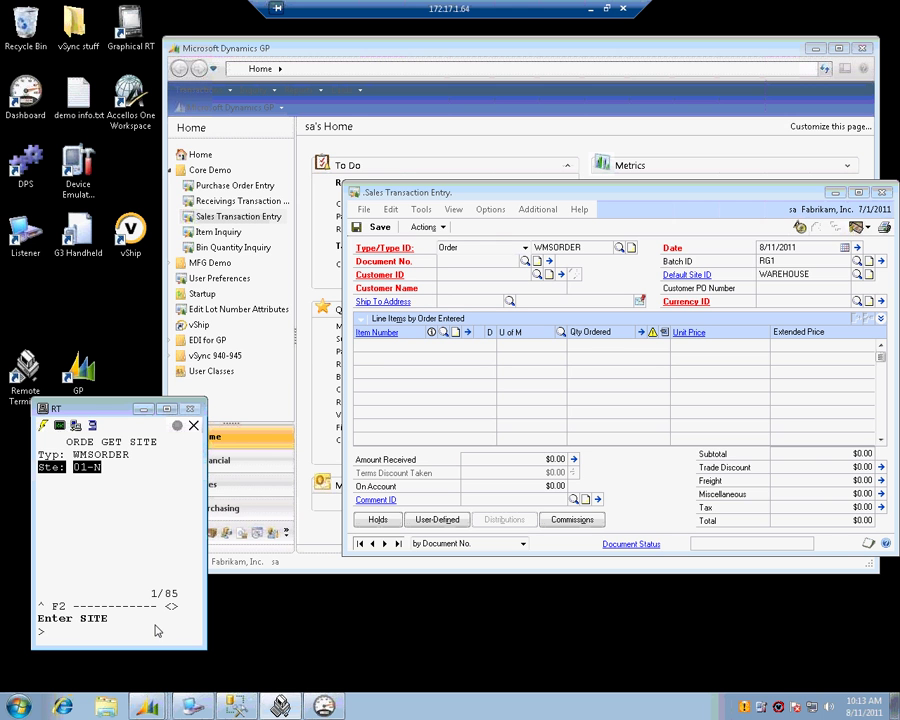
{"action": "type", "text": "warehouse"}
{"action": "key", "text": "Return"}
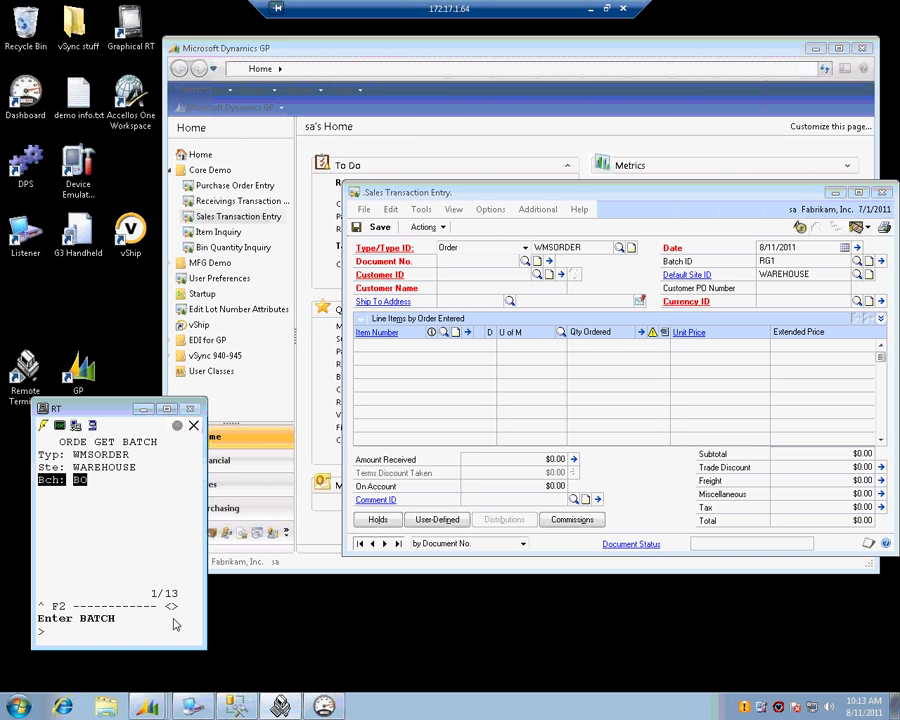
- Enter batch RG1, accept Aaron Fitz Electrical as customer, and set requested date 08112011
{"action": "type", "text": "RG1"}
{"action": "key", "text": "Return"}
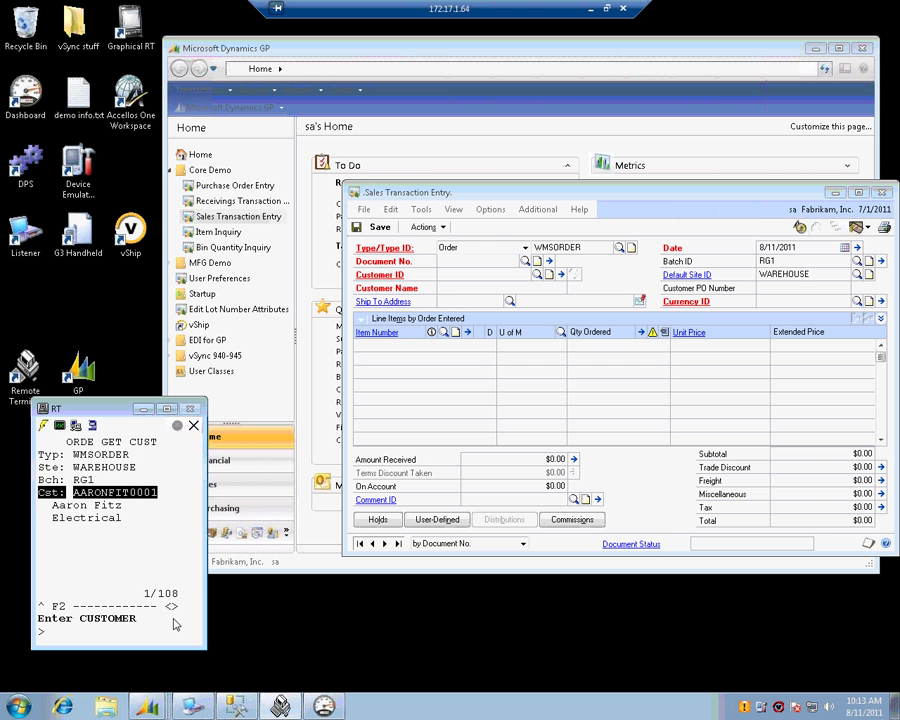
{"action": "key", "text": "Return"}
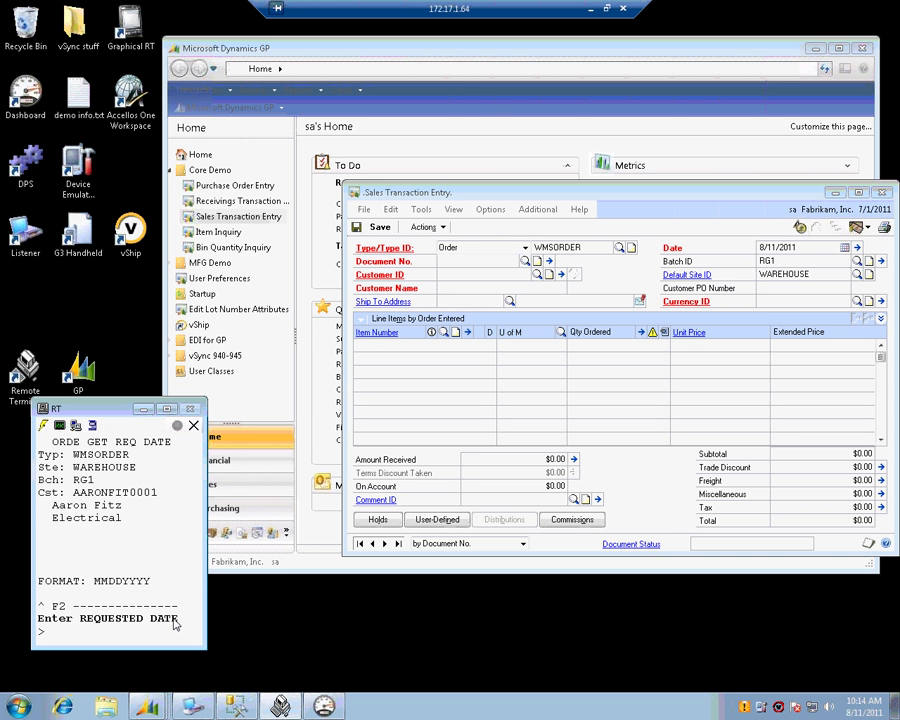
{"action": "type", "text": "08112011"}
{"action": "key", "text": "Return"}
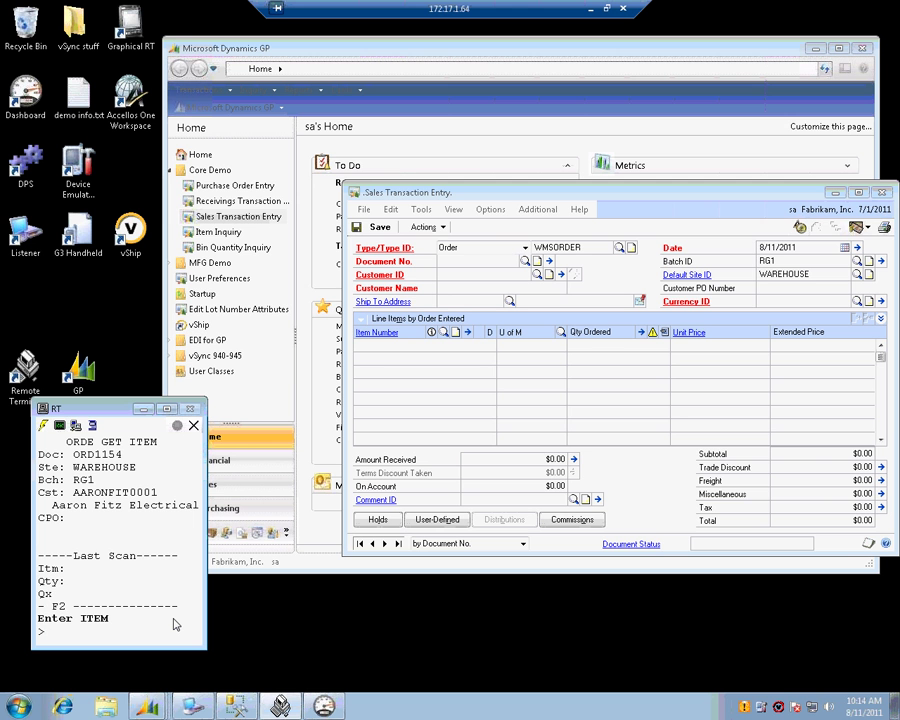
- Add two CORDG lines to the order, with quantities 1 and 4
{"action": "type", "text": "CORDG"}
{"action": "key", "text": "Return"}
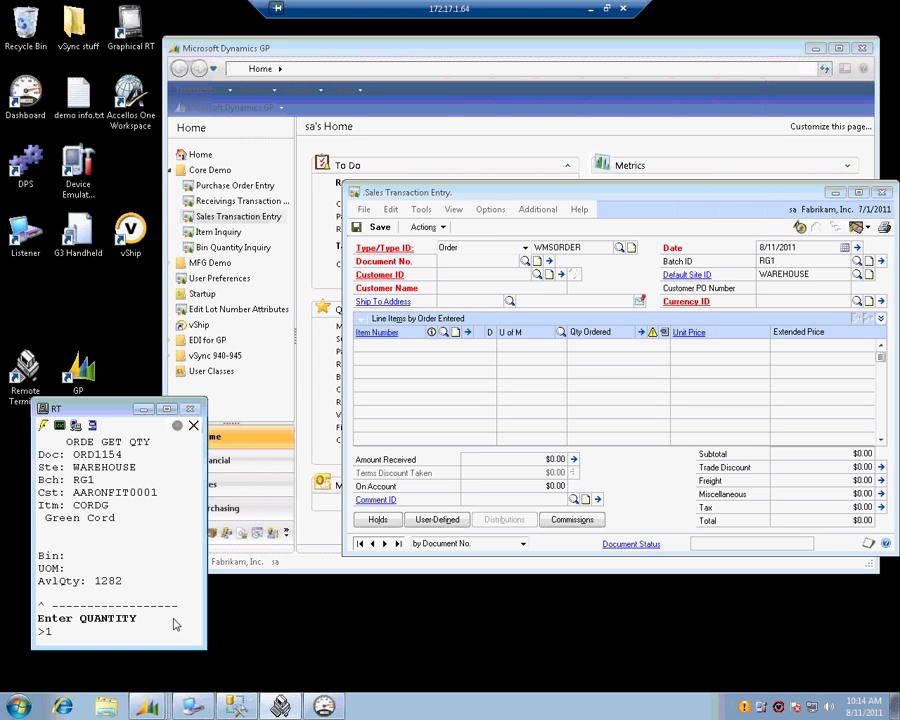
{"action": "key", "text": "Return"}
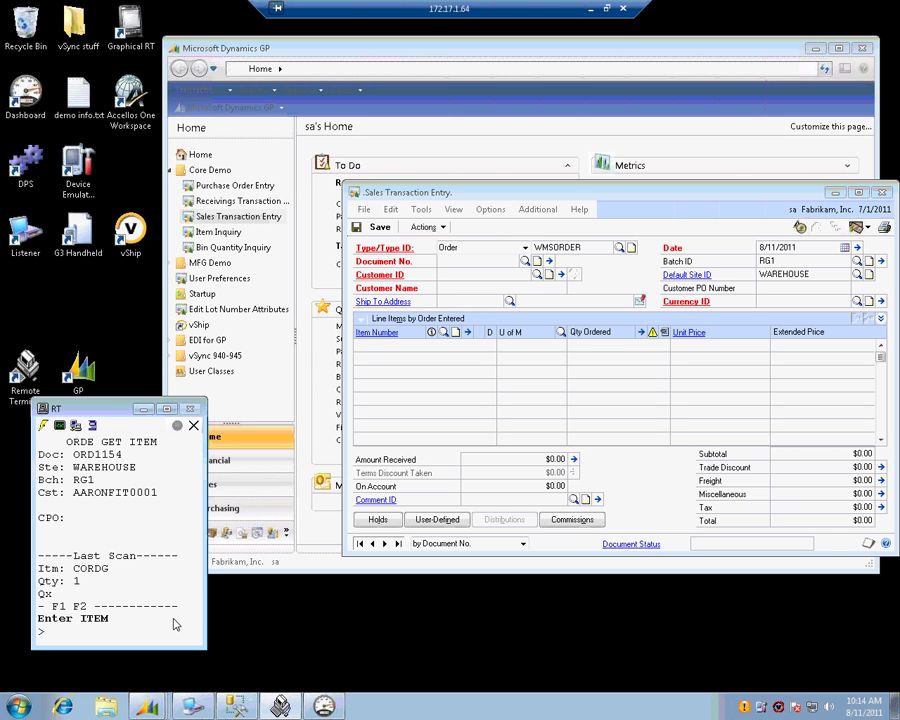
{"action": "type", "text": "CORDG"}
{"action": "key", "text": "Return"}
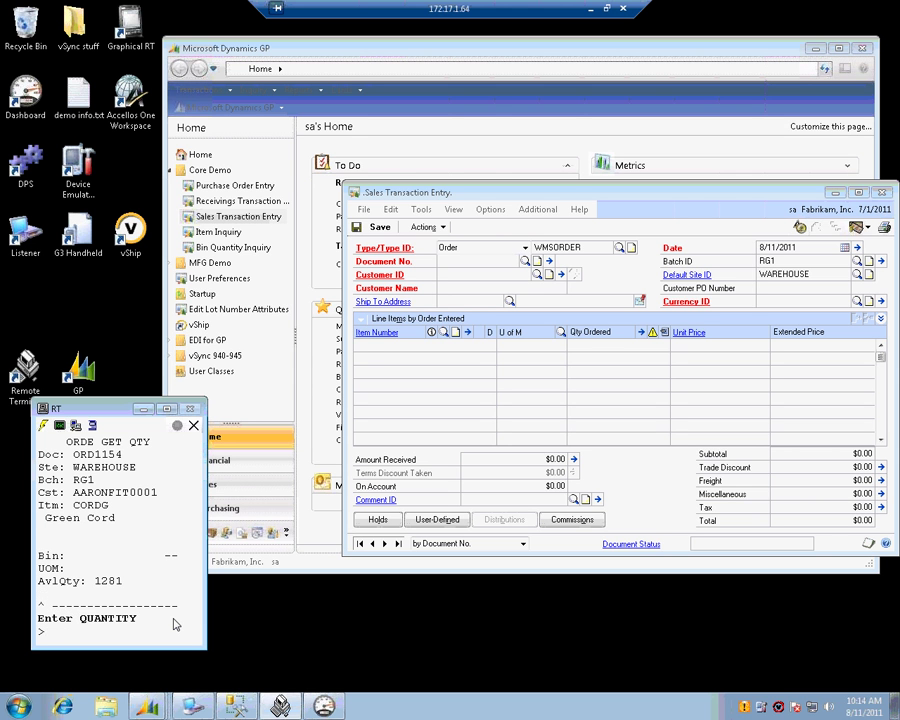
{"action": "type", "text": "4"}
{"action": "key", "text": "Return"}
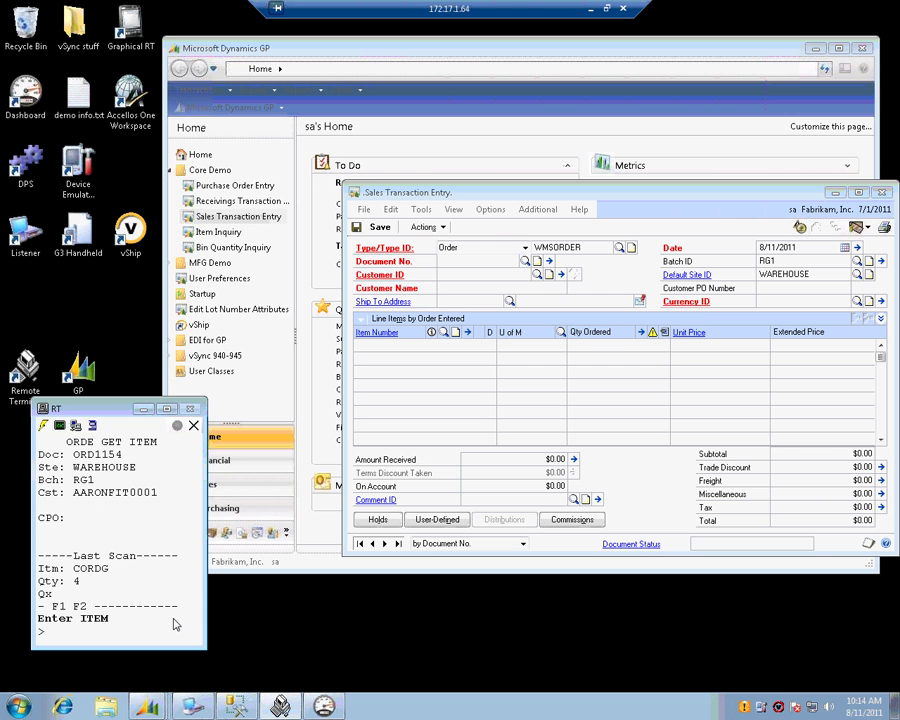
- Add 3 of CAP100 and save the handheld sales document with F2
{"action": "type", "text": "CAP100"}
{"action": "key", "text": "Return"}
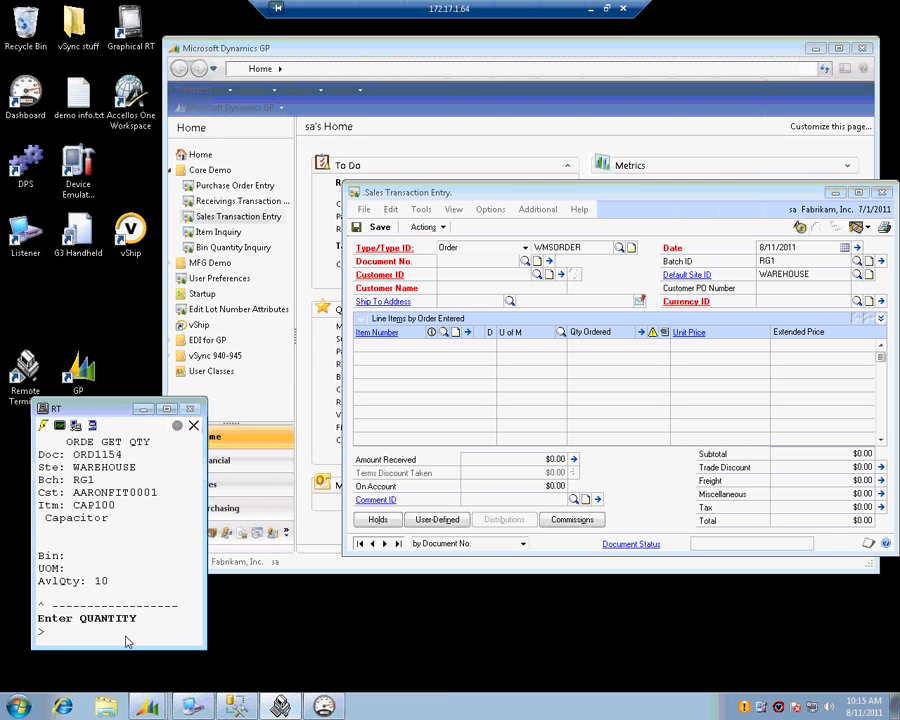
{"action": "type", "text": "3"}
{"action": "key", "text": "Return"}
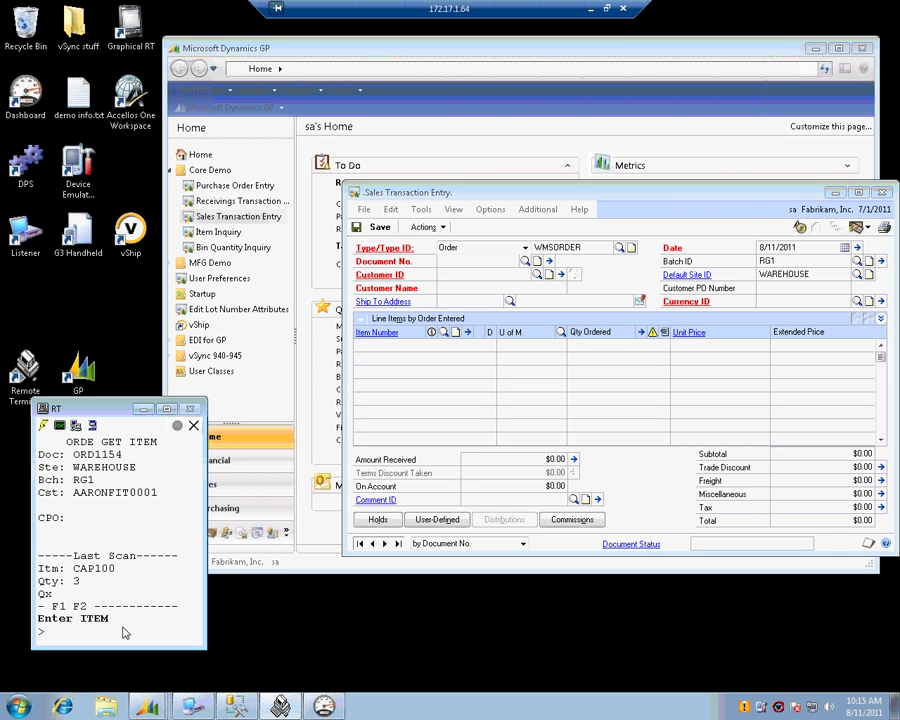
{"action": "key", "text": "F2"}
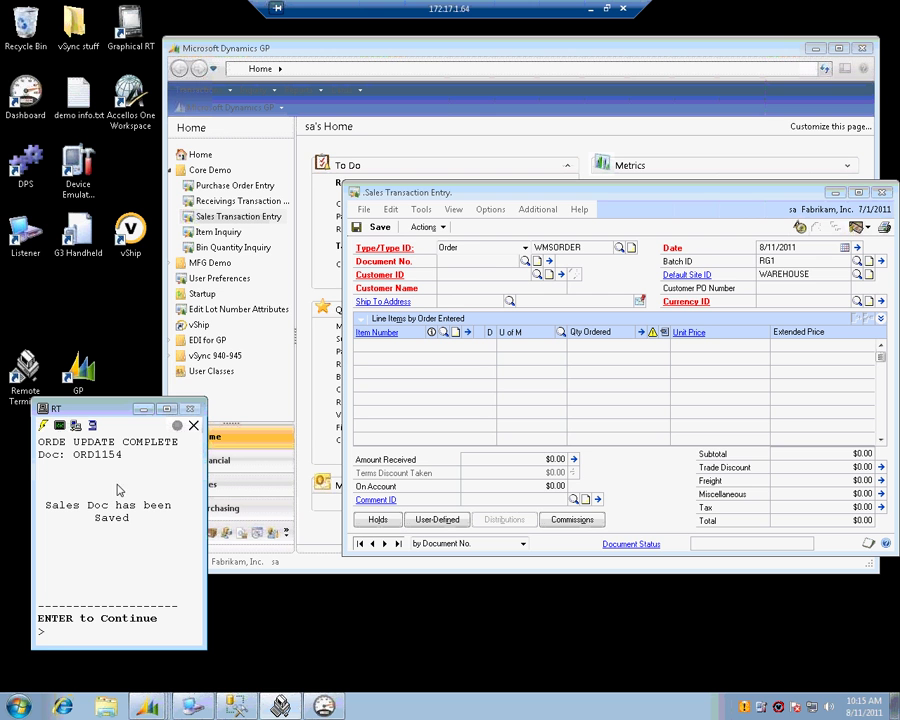
- Load order ORD1154 in GP's Sales Transaction Entry
{"action": "left_click", "coordinate": [490, 267]}
{"action": "left_click", "coordinate": [492, 261]}
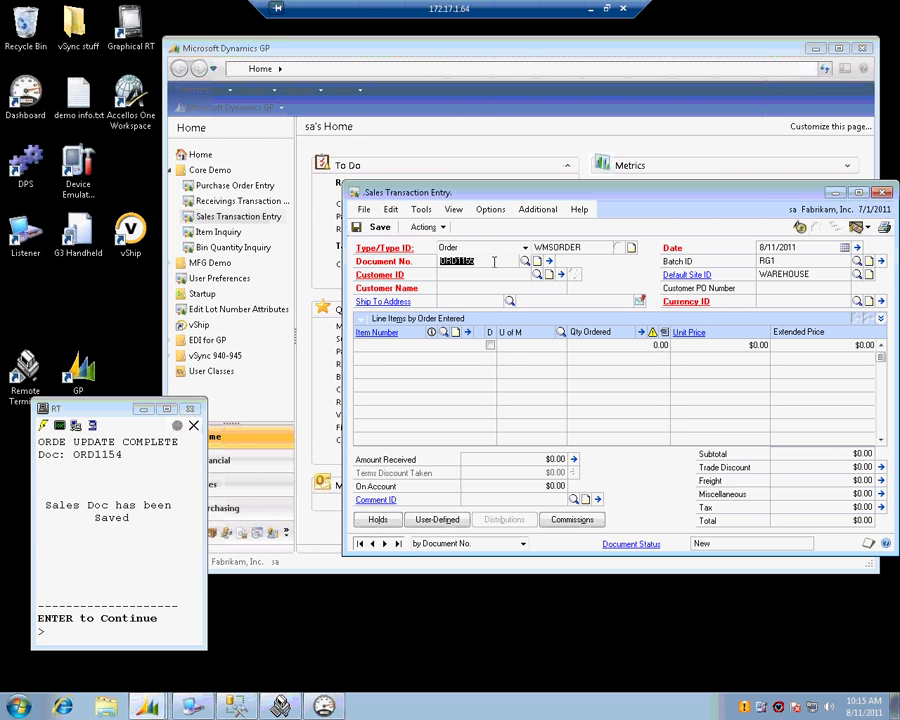
{"action": "type", "text": "ORD1154"}
{"action": "key", "text": "Tab"}
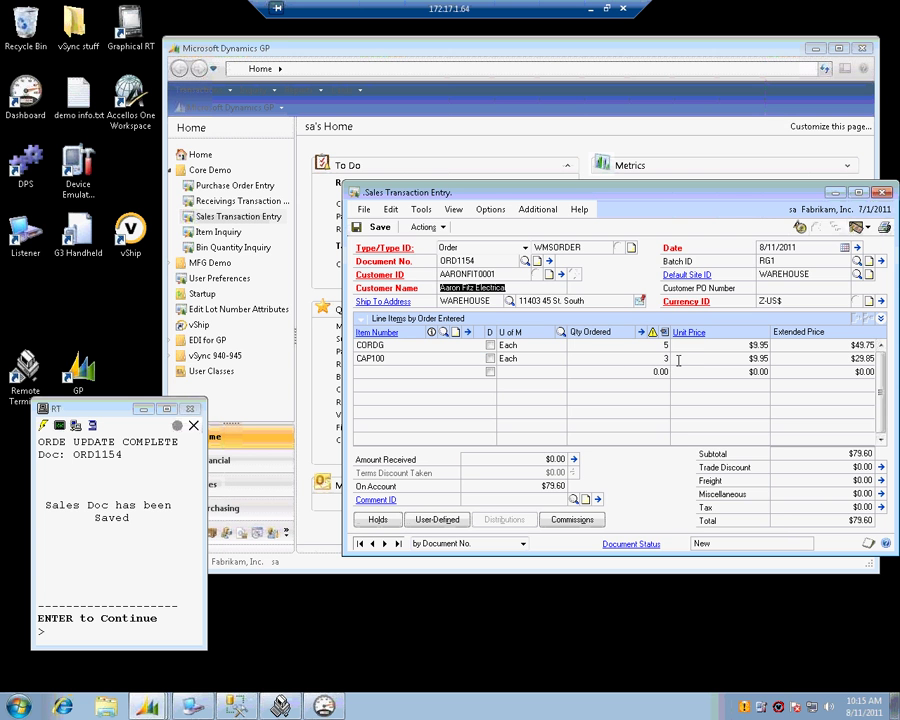
- Review the CORDG and CAP100 lines totalling $79.60, then switch to Collect Dashboard
{"action": "left_click", "coordinate": [662, 346]}
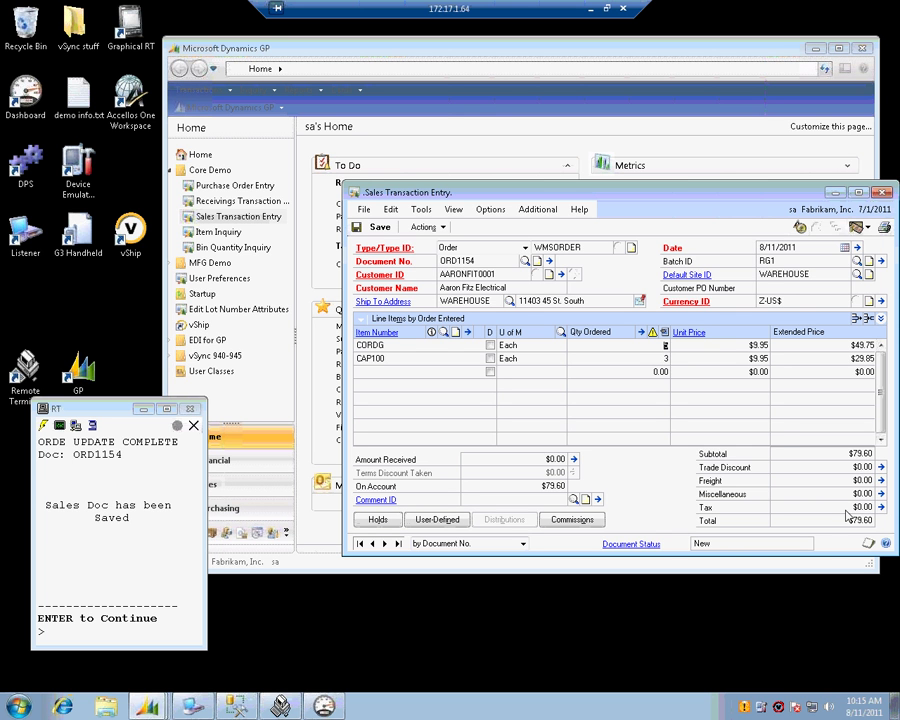
{"action": "left_click", "coordinate": [125, 632]}
{"action": "key", "text": "Return"}
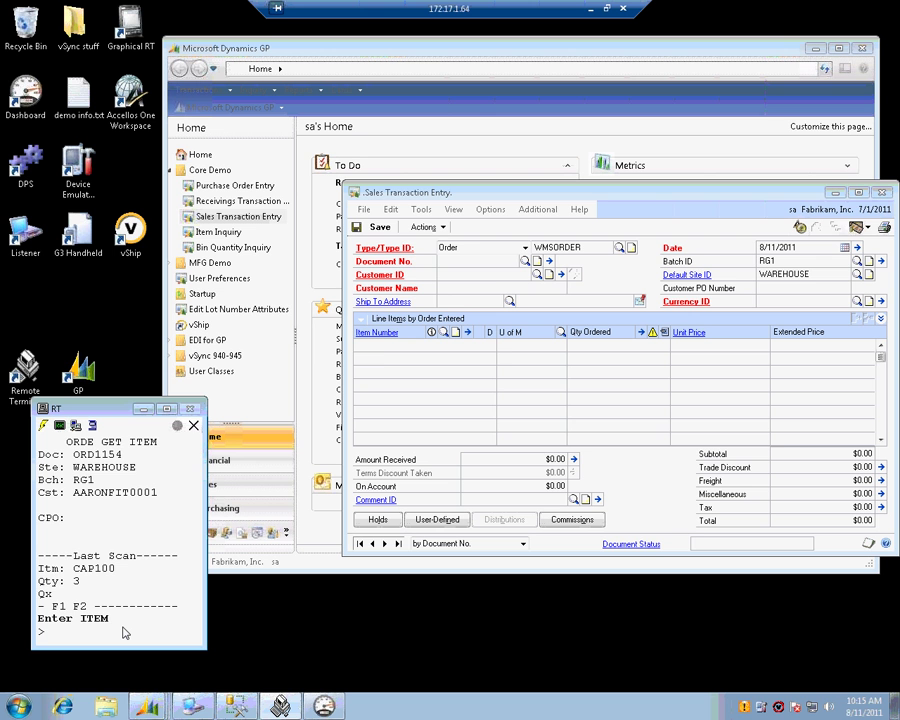
{"action": "key", "text": "Return"}
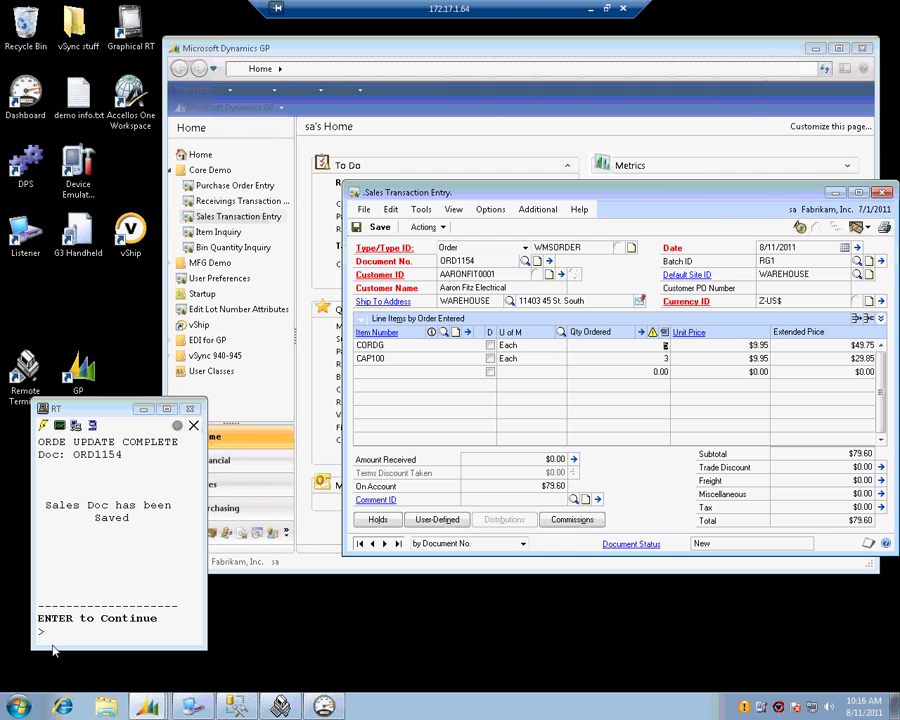
{"action": "left_click", "coordinate": [325, 706]}
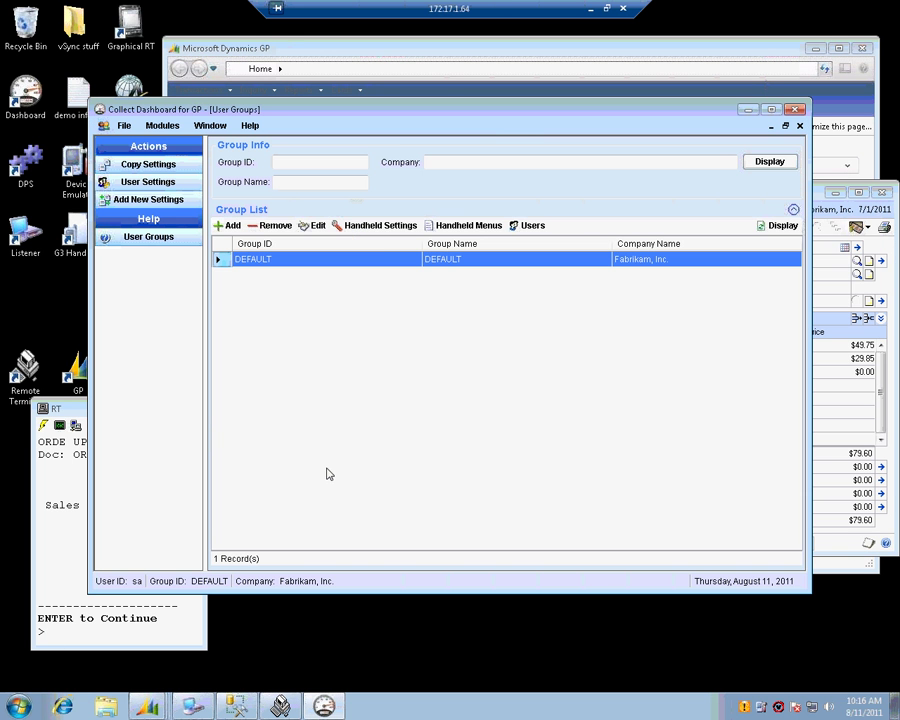
- Open the DEFAULT group's handheld settings down to Transactions > Sales Order Processing > Order Entry
{"action": "left_click", "coordinate": [380, 226]}
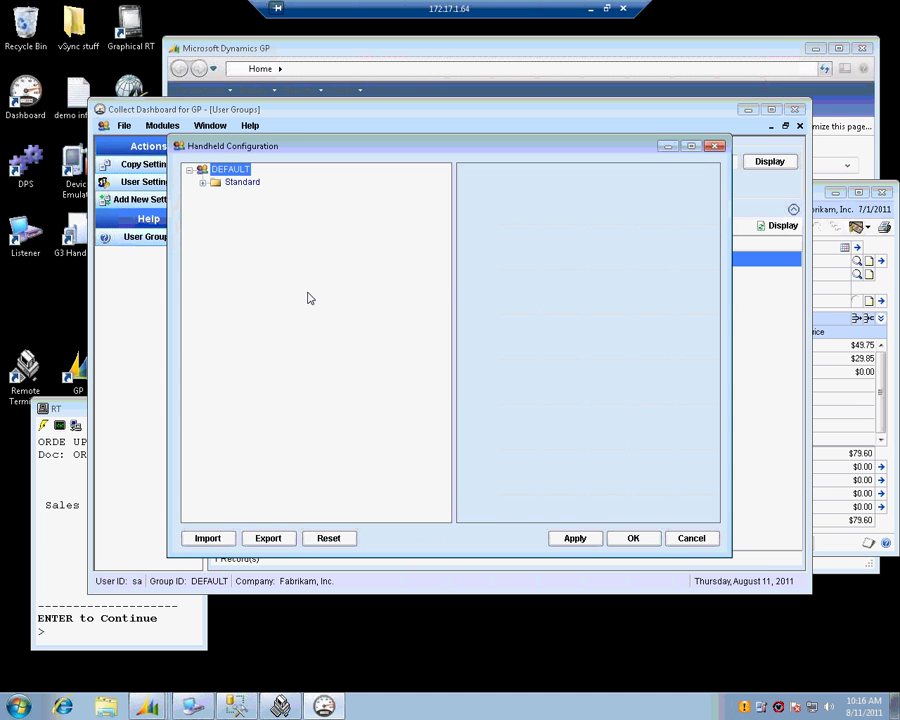
{"action": "left_click", "coordinate": [204, 183]}
{"action": "left_click", "coordinate": [216, 220]}
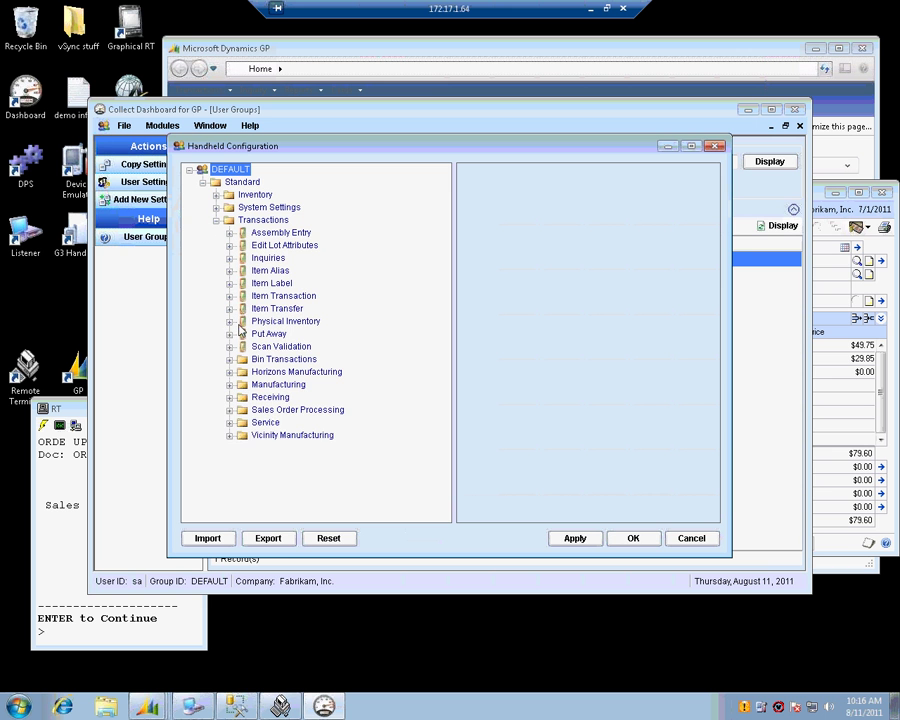
{"action": "left_click", "coordinate": [230, 410]}
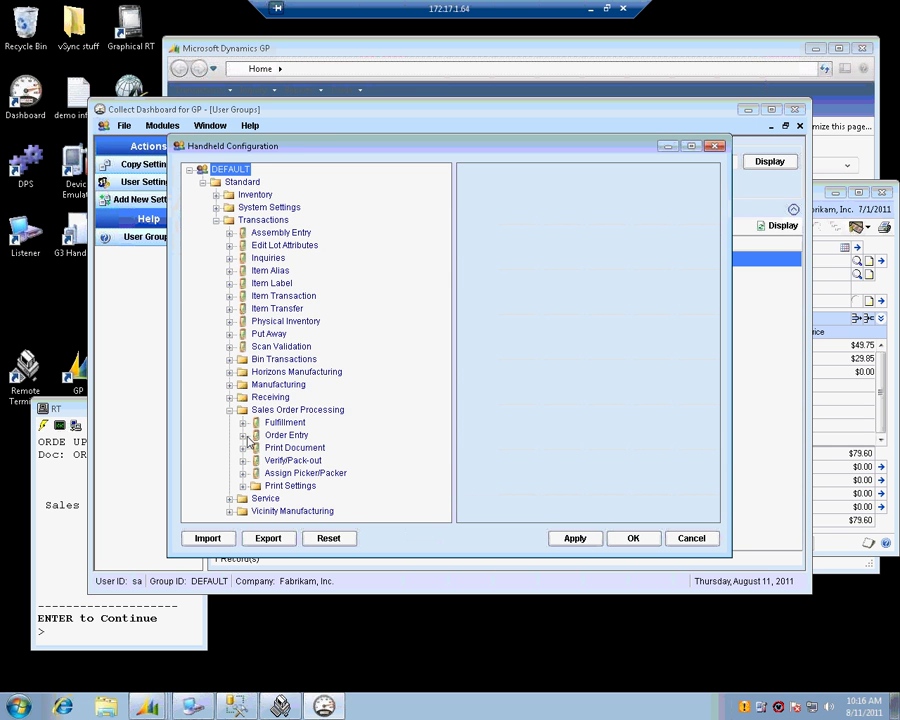
{"action": "left_click", "coordinate": [244, 437]}
- Set Fulfill Doc, Show Serial Scroll Lists and Show Lot Scroll Lists to TRUE
{"action": "left_click", "coordinate": [305, 372]}
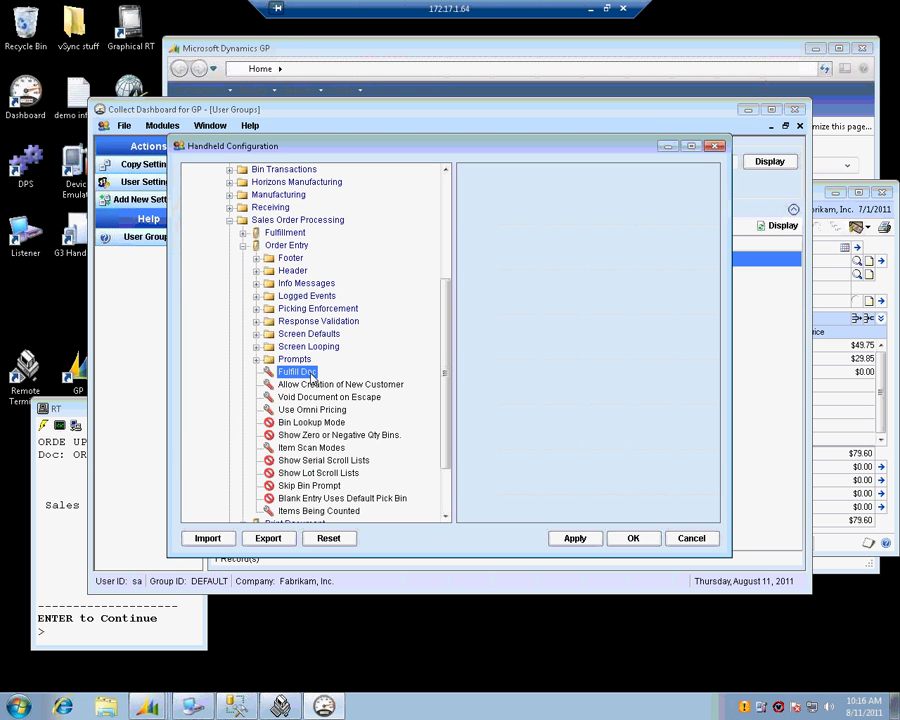
{"action": "left_click", "coordinate": [688, 241]}
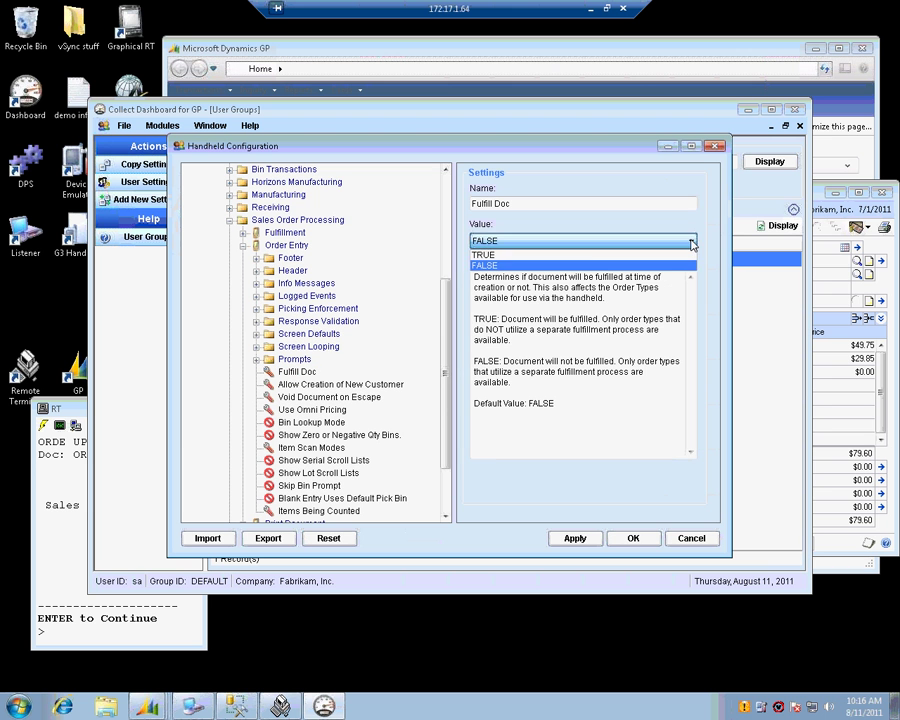
{"action": "left_click", "coordinate": [535, 256]}
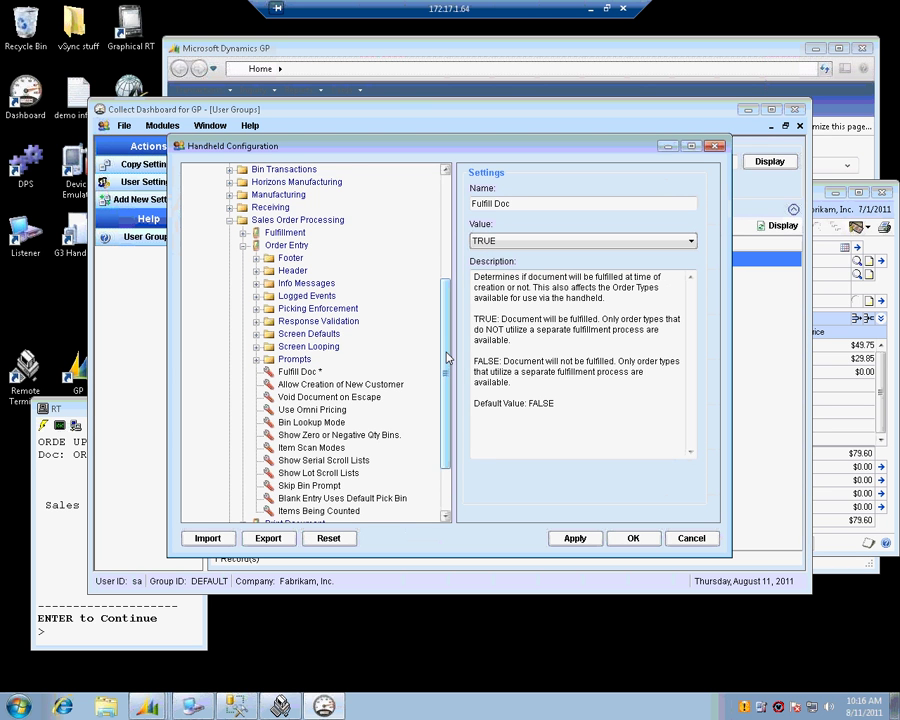
{"action": "left_click_drag", "start_coordinate": [447, 357], "coordinate": [447, 383]}
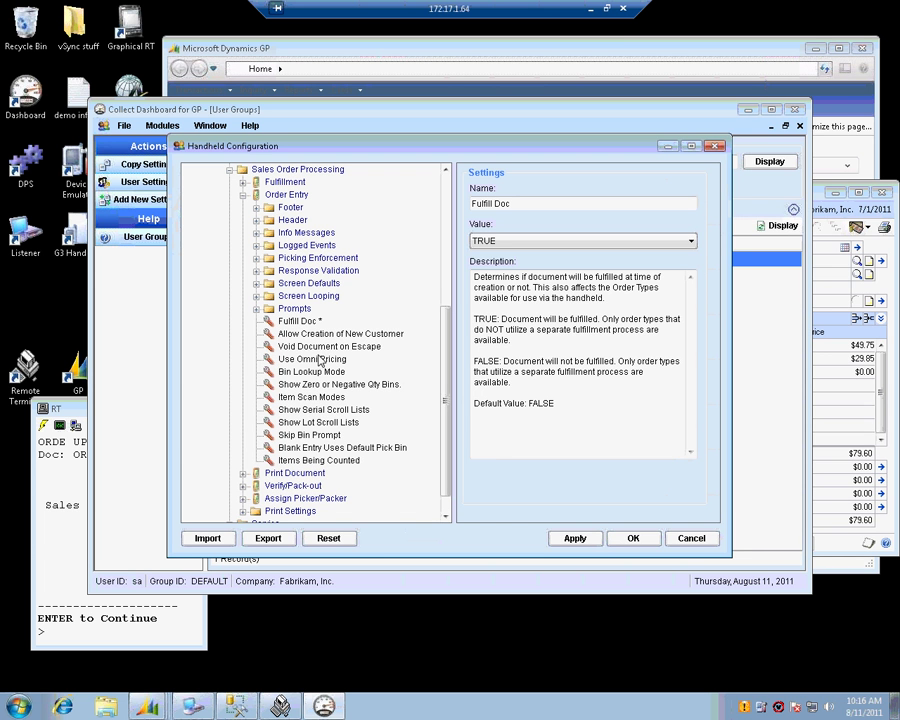
{"action": "left_click", "coordinate": [345, 410]}
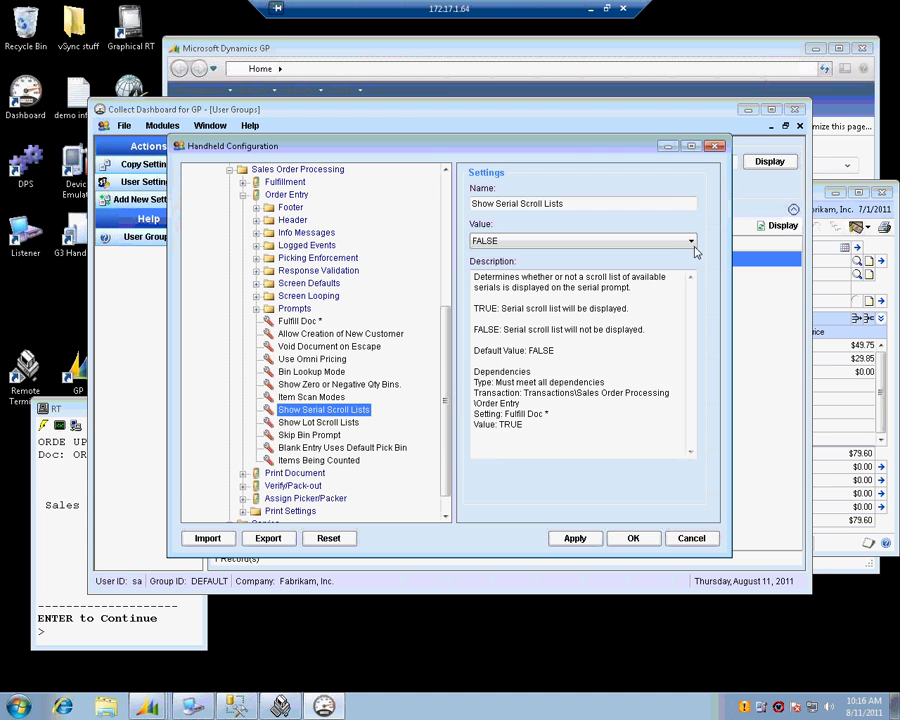
{"action": "left_click", "coordinate": [690, 242]}
{"action": "left_click", "coordinate": [512, 255]}
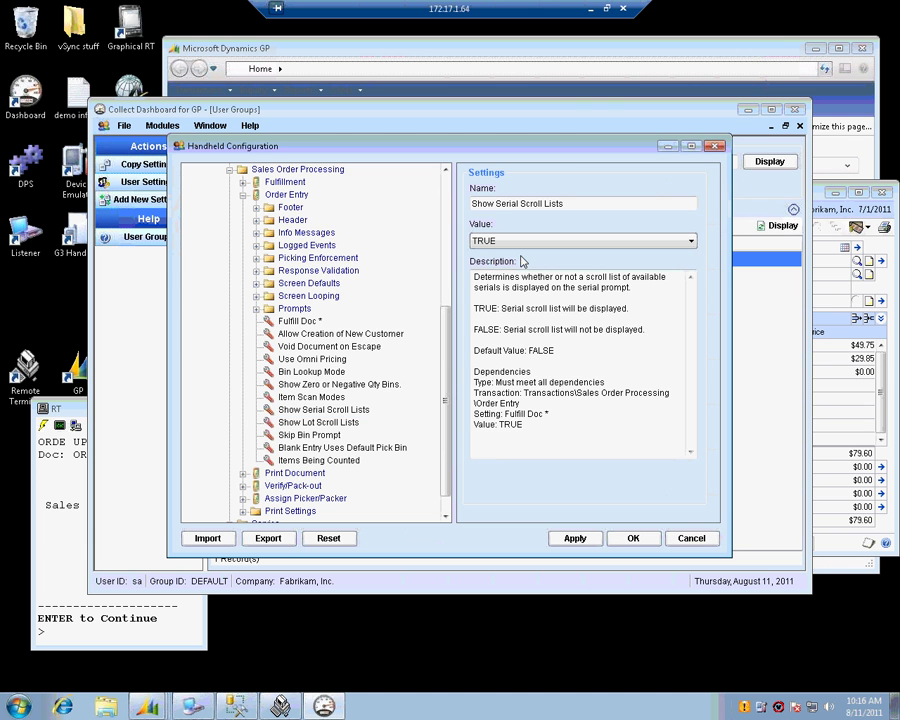
{"action": "left_click", "coordinate": [347, 424]}
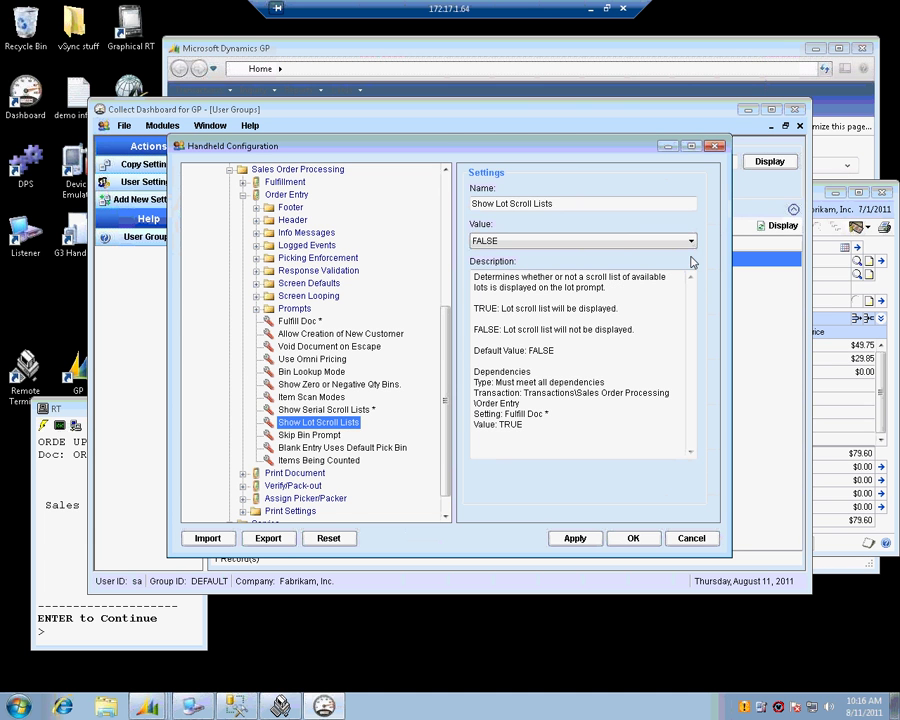
{"action": "left_click", "coordinate": [690, 245]}
{"action": "left_click", "coordinate": [517, 252]}
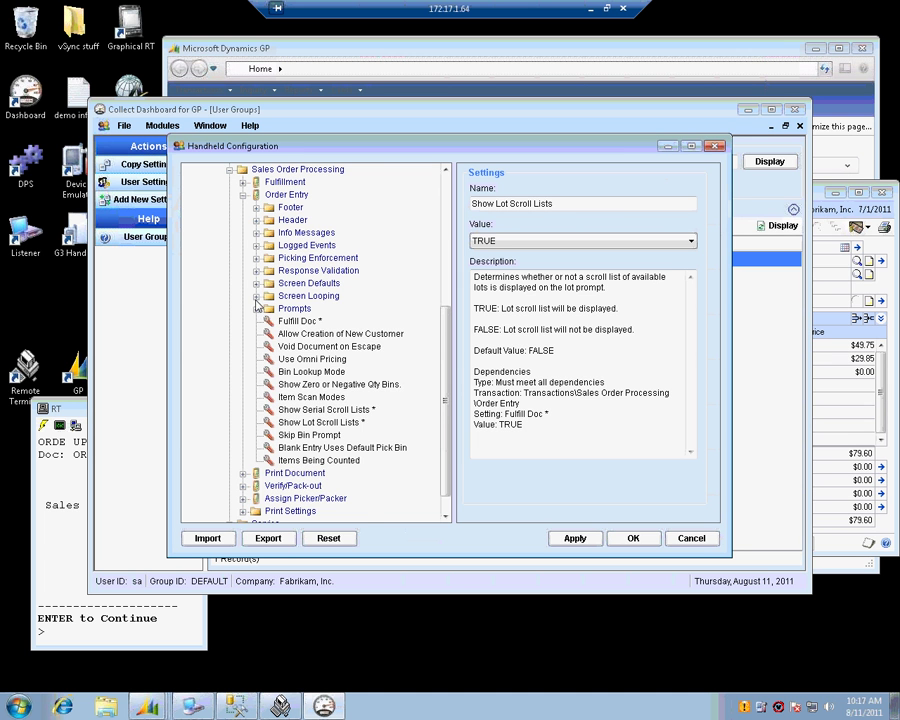
- Apply the changed handheld settings and save the sales order shown in GP
{"action": "left_click", "coordinate": [257, 309]}
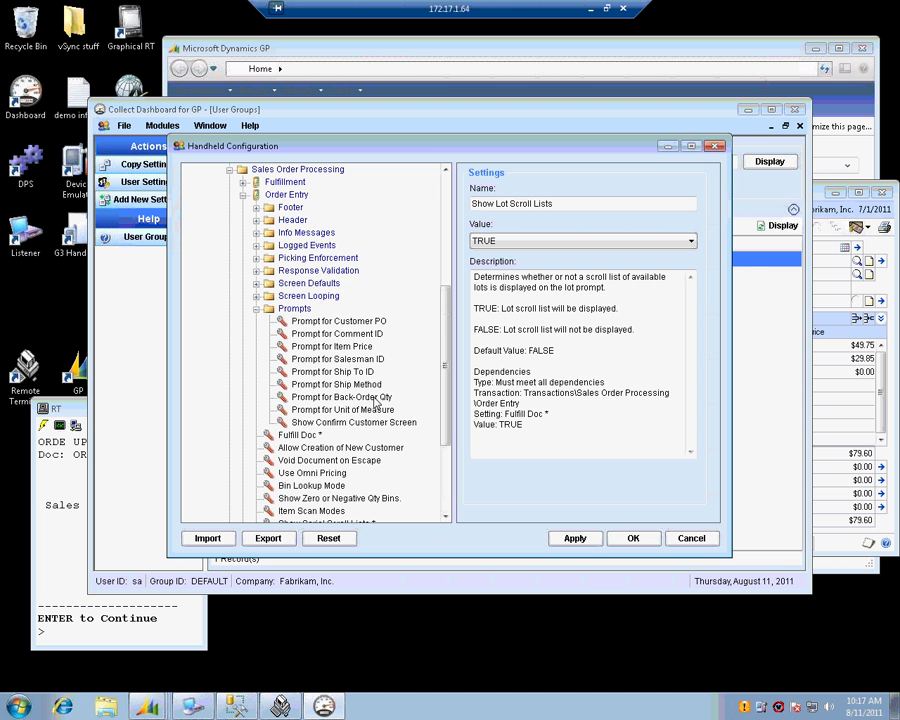
{"action": "left_click", "coordinate": [574, 539]}
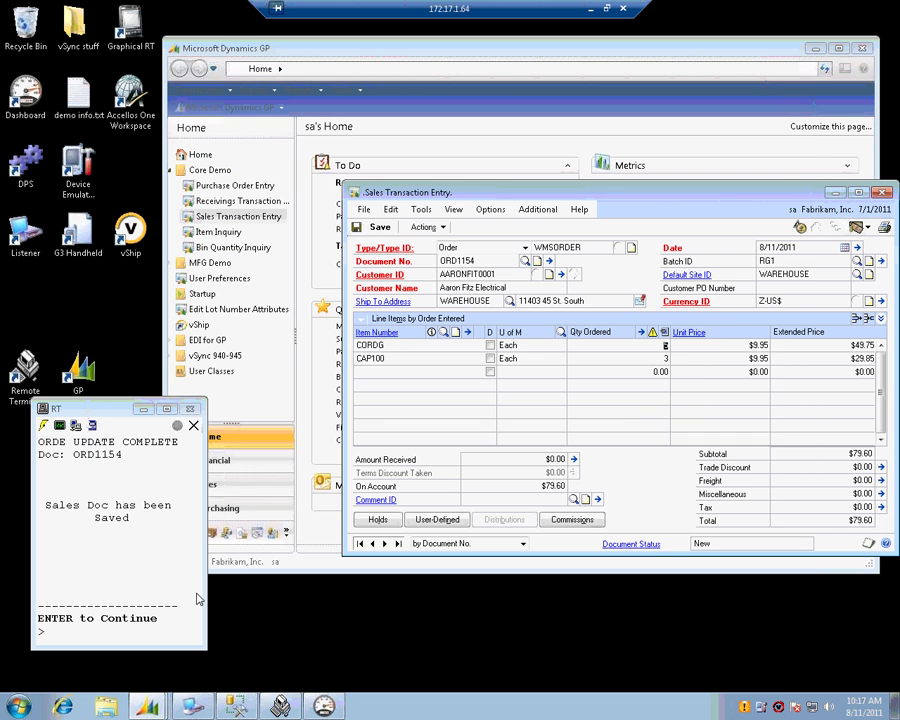
{"action": "left_click", "coordinate": [378, 227]}
- Dismiss the handheld's order-saved message and log off with menu option 10
{"action": "left_click", "coordinate": [157, 629]}
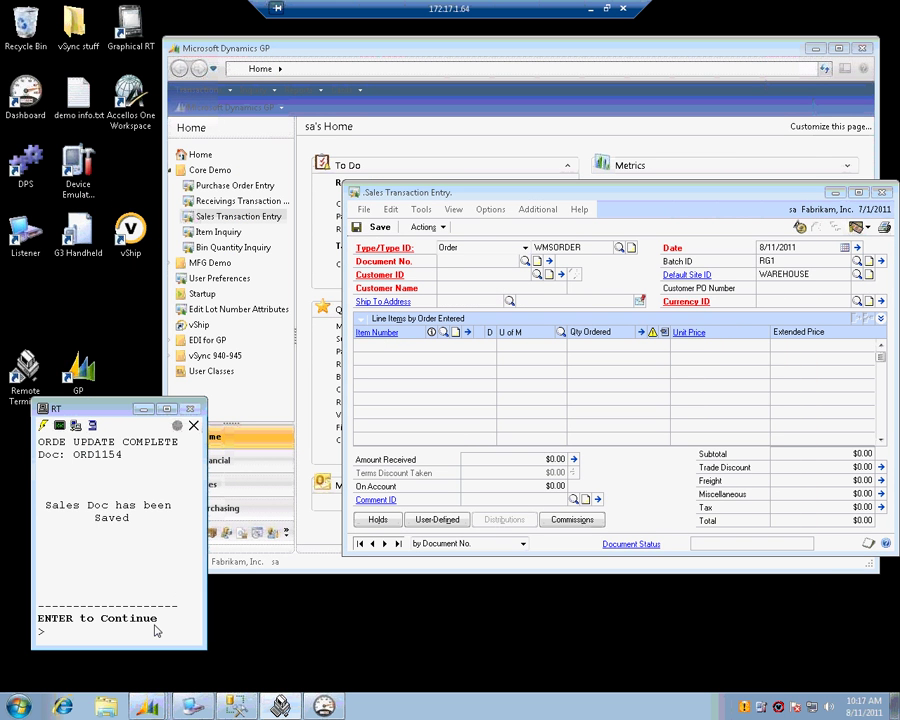
{"action": "key", "text": "Return"}
{"action": "key", "text": "Escape"}
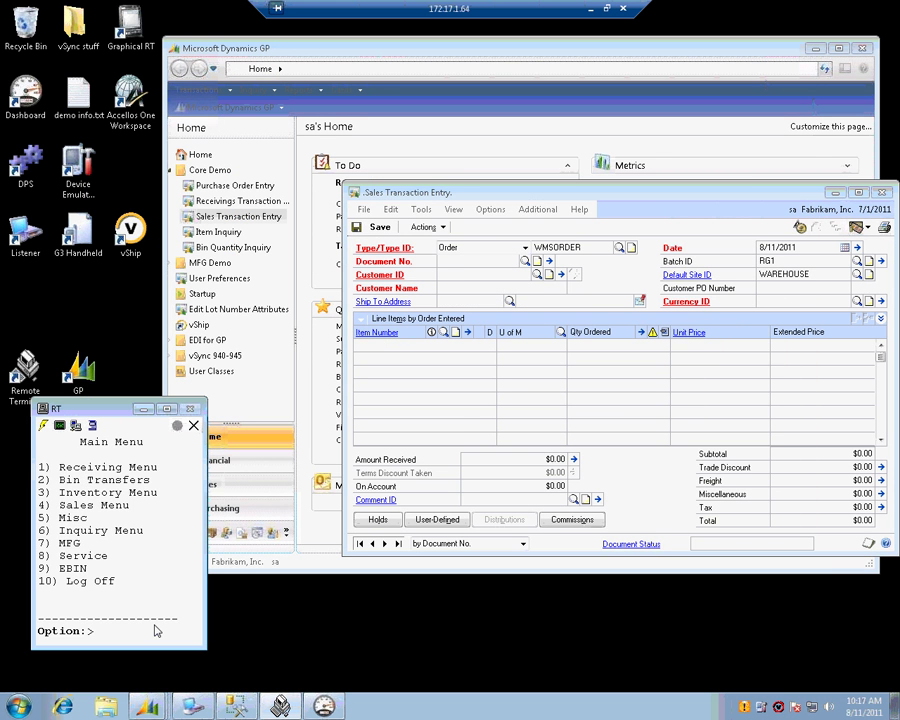
{"action": "type", "text": "10"}
{"action": "key", "text": "Return"}
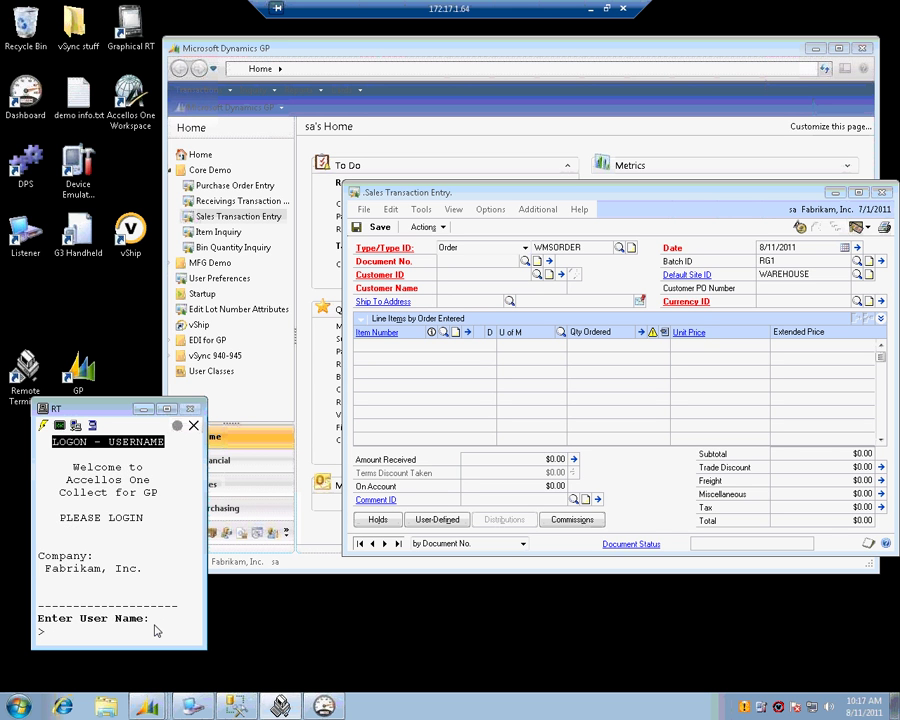
- Log back in to the handheld with the user name and password, and start Sales Menu Order Entry
{"action": "type", "text": "DEMO1"}
{"action": "key", "text": "Return"}
{"action": "type", "text": "DEMO1"}
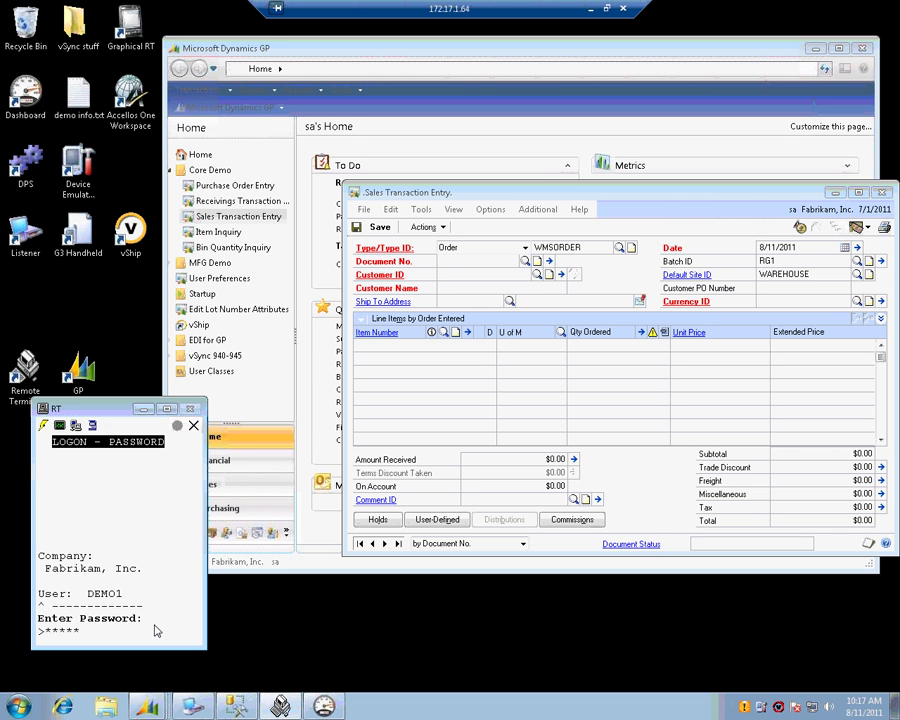
{"action": "key", "text": "Return"}
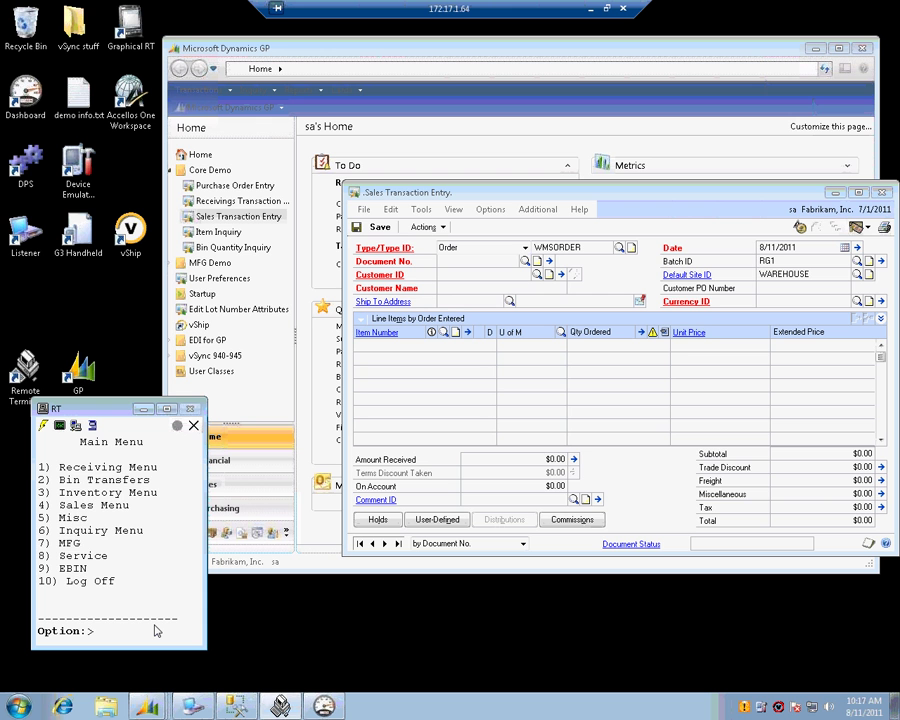
{"action": "type", "text": "4"}
{"action": "key", "text": "Return"}
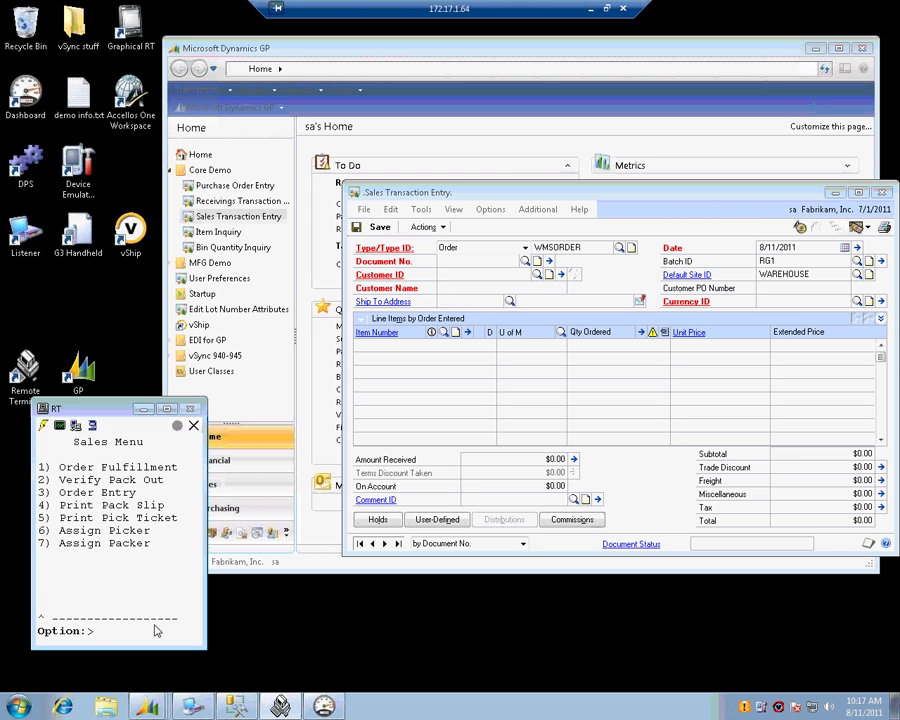
{"action": "type", "text": "3"}
{"action": "key", "text": "Return"}
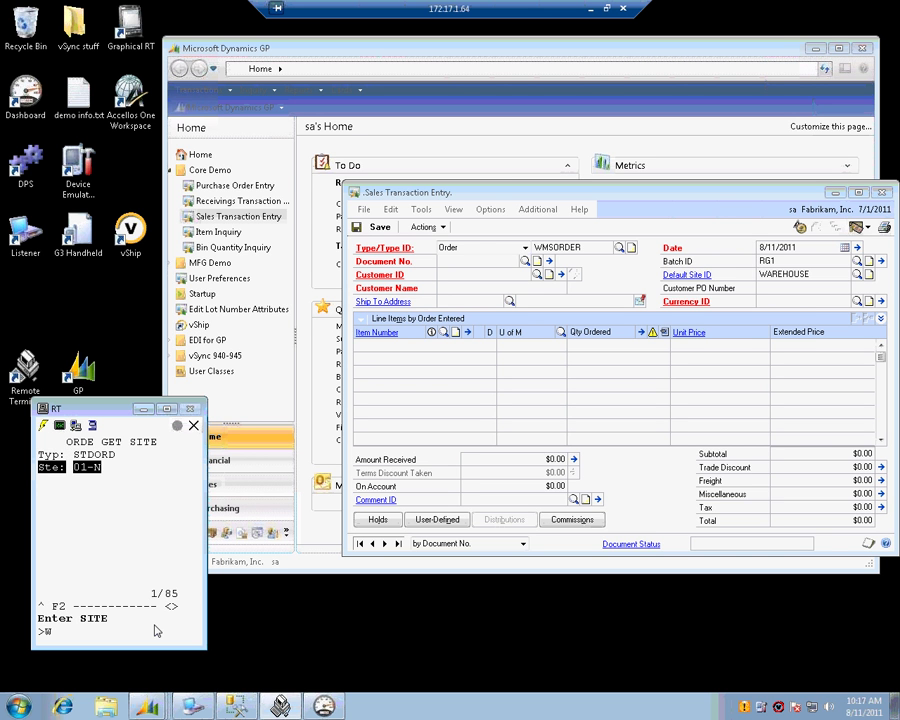
- Enter site WAREHOUSE, batch RG1, customer Aaron Fitz Electrical and today's requested date
{"action": "type", "text": "AREHOUSE"}
{"action": "key", "text": "Return"}
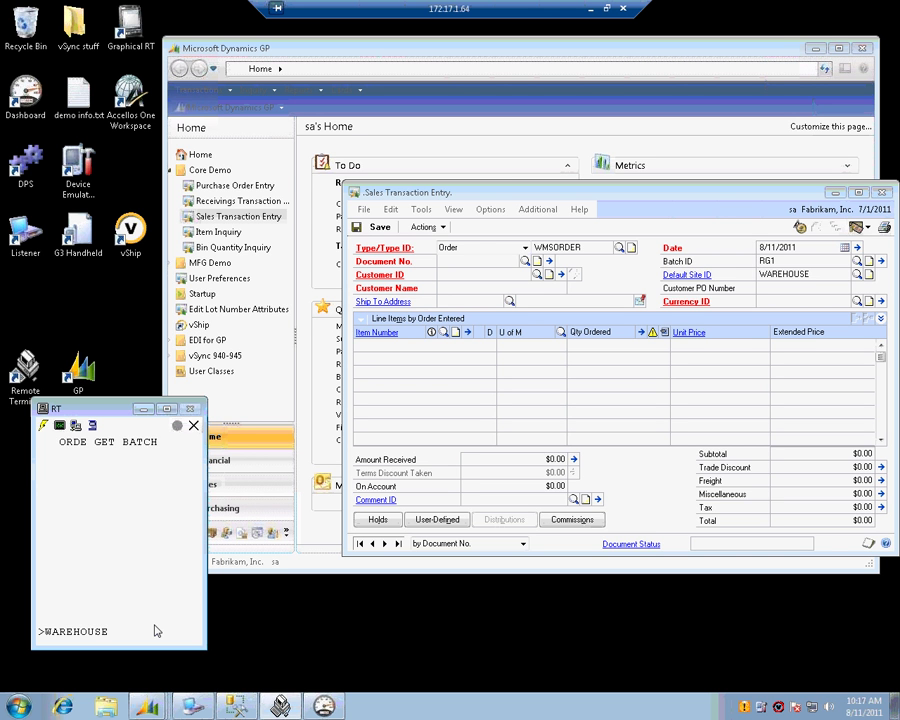
{"action": "type", "text": "RG1"}
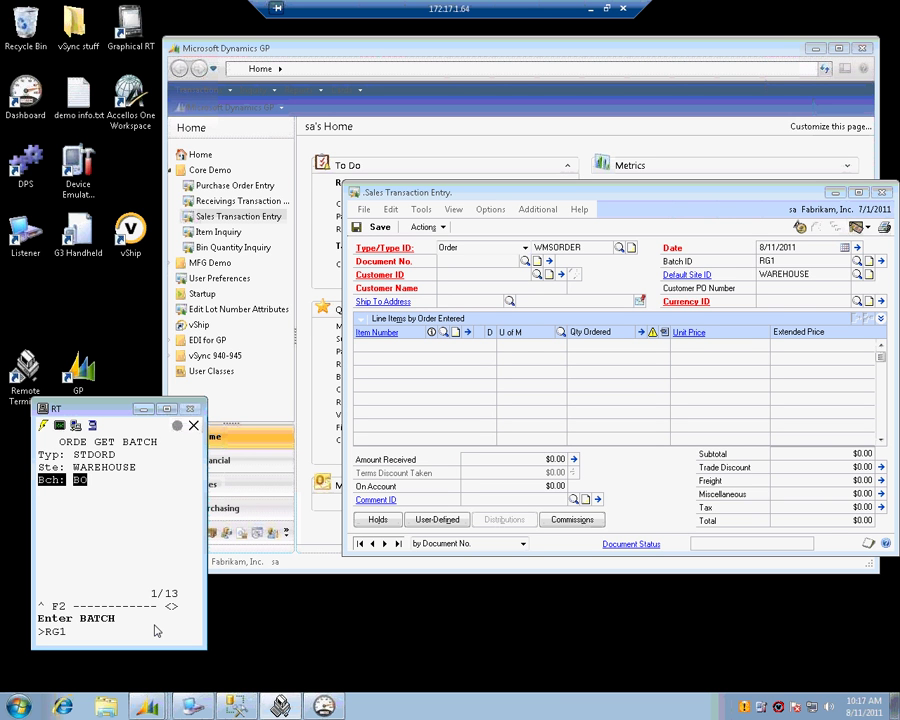
{"action": "key", "text": "Return"}
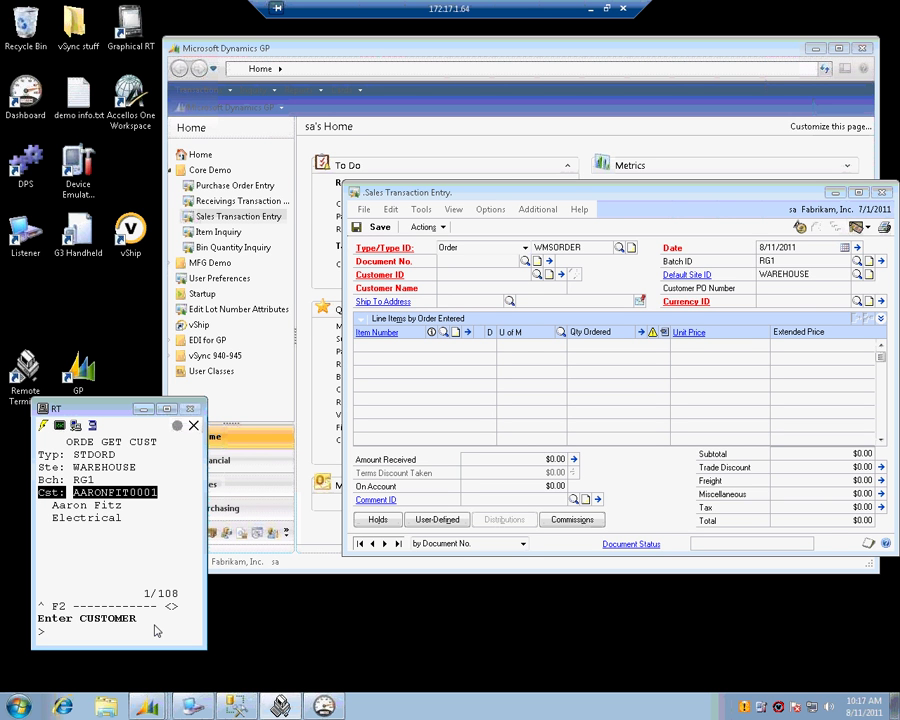
{"action": "key", "text": "Return"}
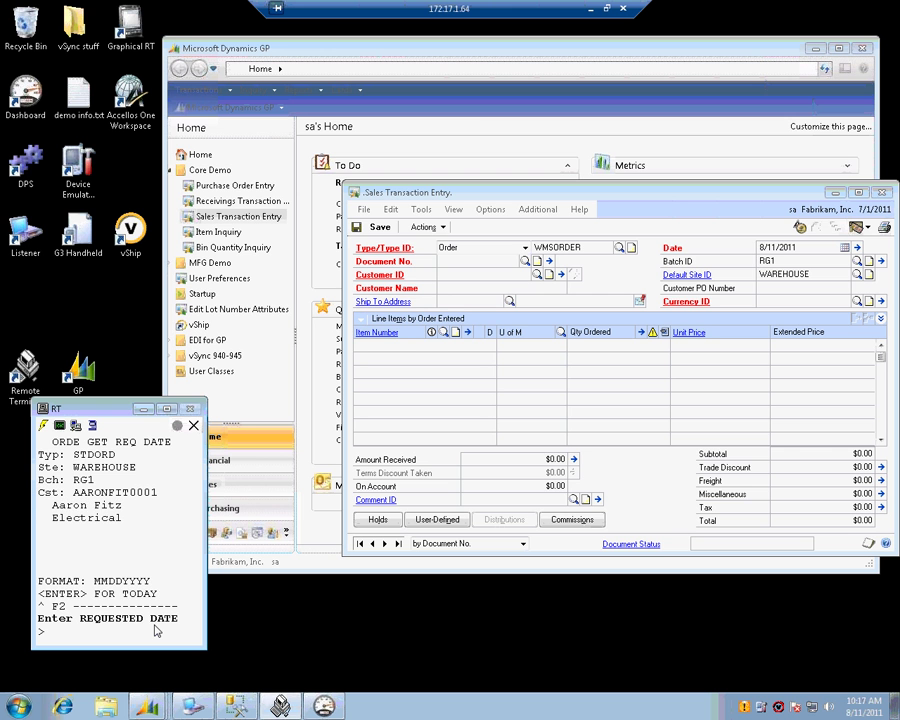
{"action": "key", "text": "Return"}
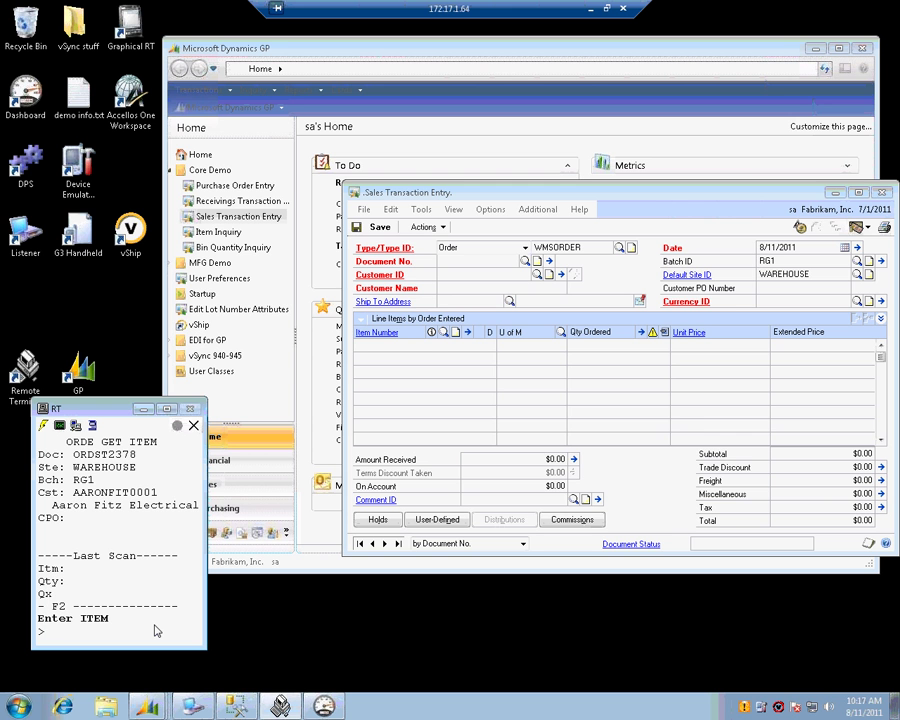
- Add item CORDG from bin WR1, picked via the F4 bin lookup, with quantity 20
{"action": "type", "text": "CORDG"}
{"action": "key", "text": "Return"}
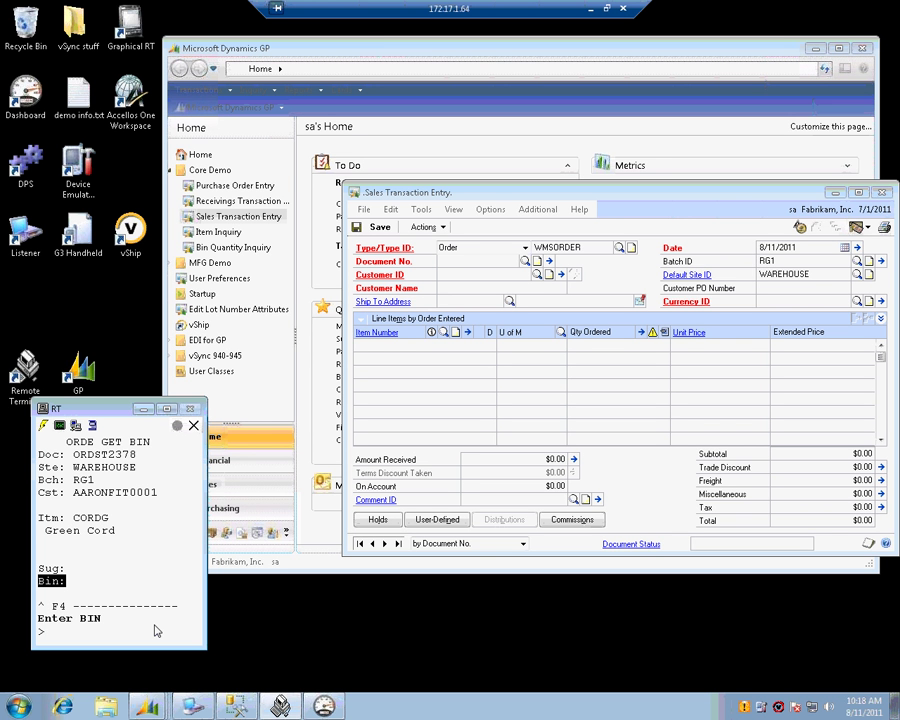
{"action": "key", "text": "F4"}
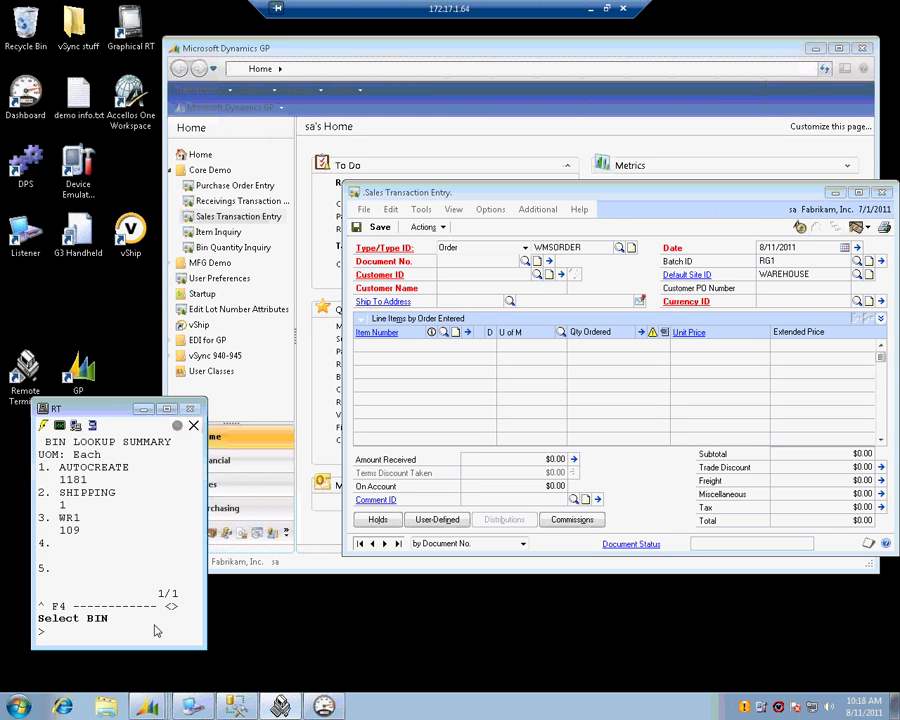
{"action": "type", "text": "3"}
{"action": "key", "text": "Return"}
{"action": "key", "text": "Return"}
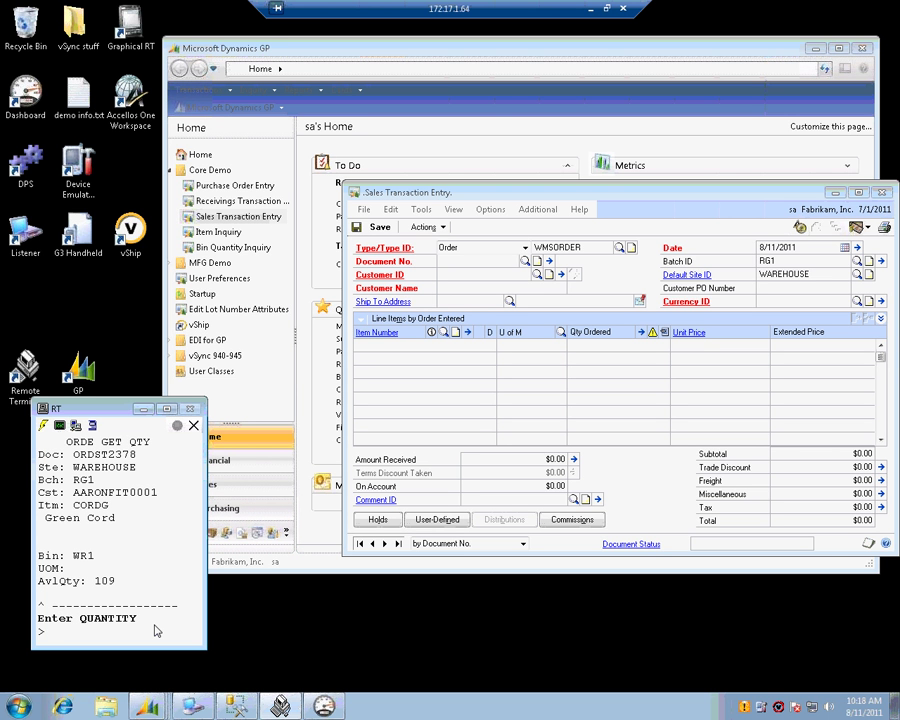
{"action": "type", "text": "2"}
{"action": "type", "text": "0"}
{"action": "key", "text": "Return"}
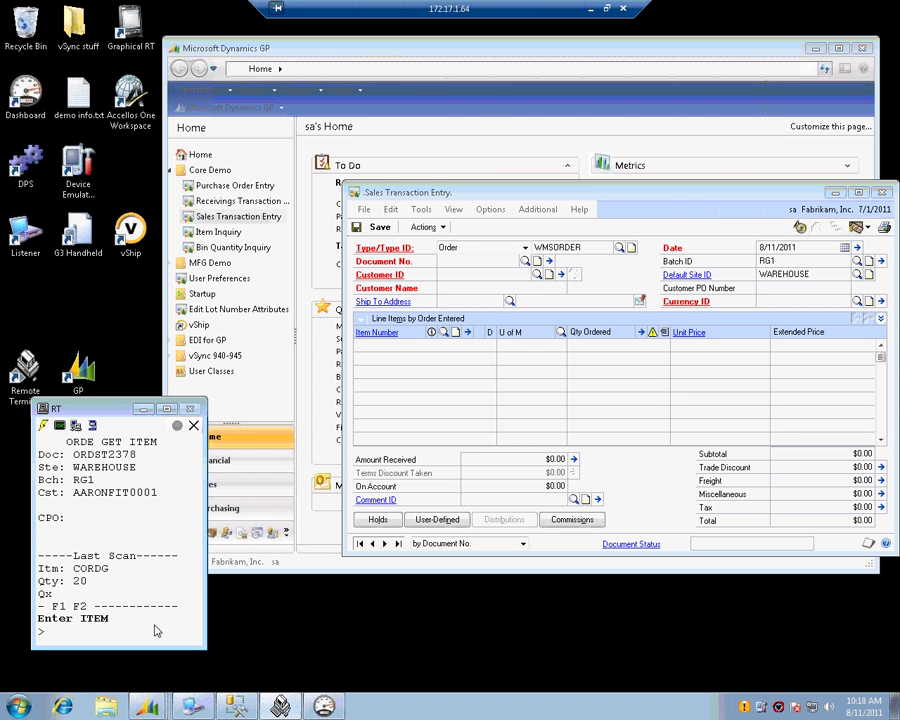
- Add item 100XLG to the order from bin AUTOCREATE
{"action": "type", "text": "100XLG"}
{"action": "key", "text": "Return"}
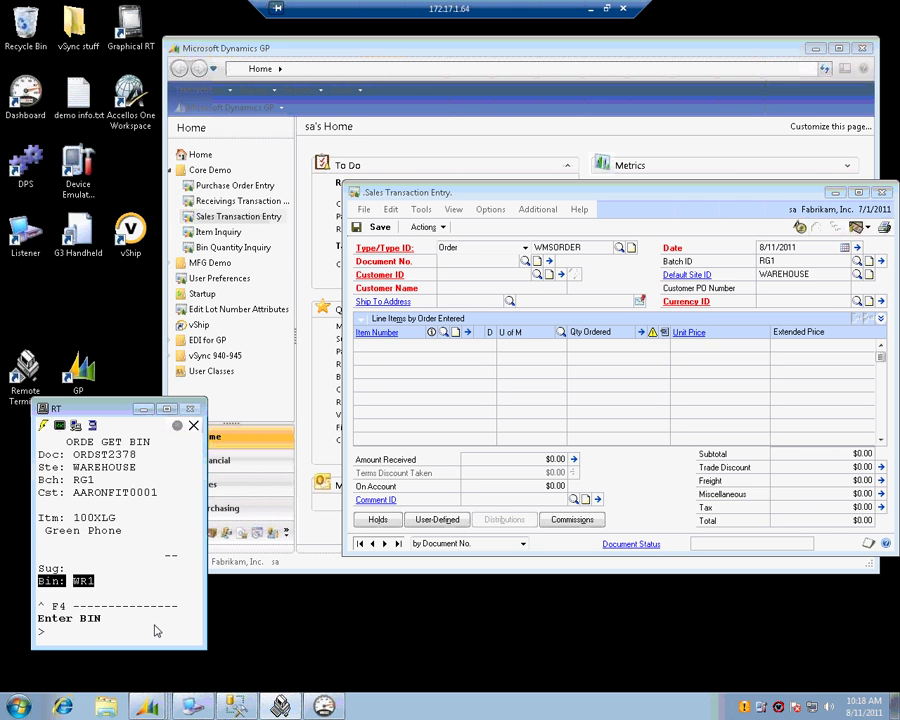
{"action": "key", "text": "Up"}
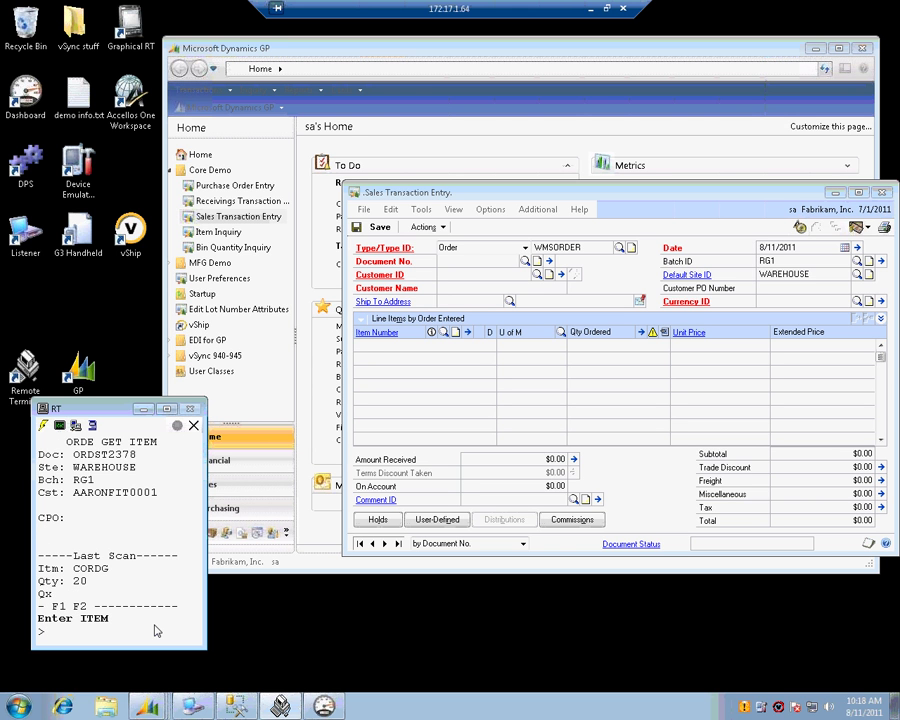
{"action": "key", "text": "Down"}
{"action": "type", "text": "AUTOCREATE"}
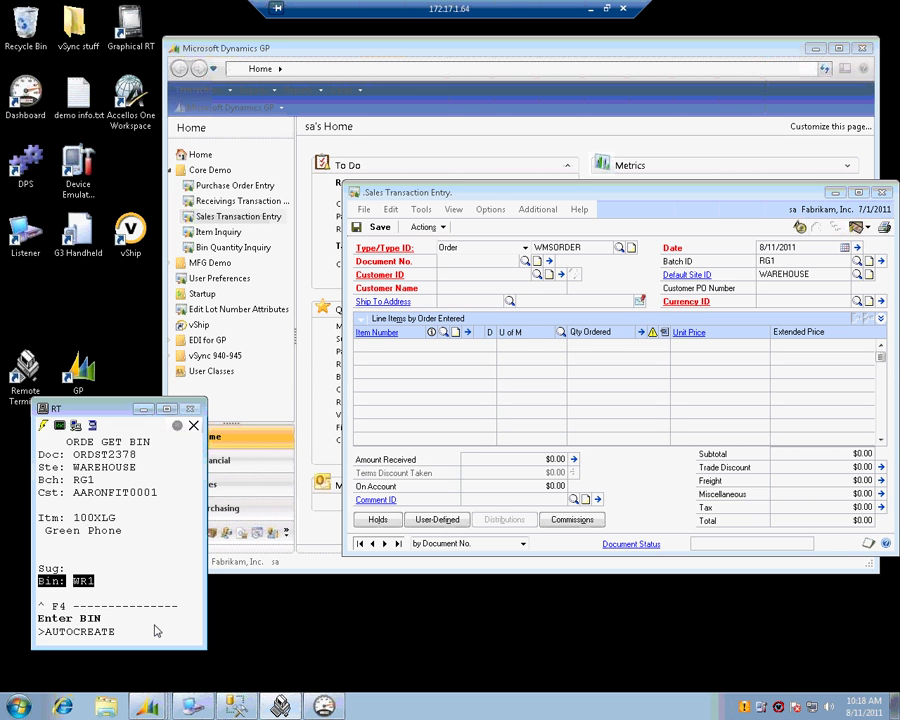
{"action": "key", "text": "Return"}
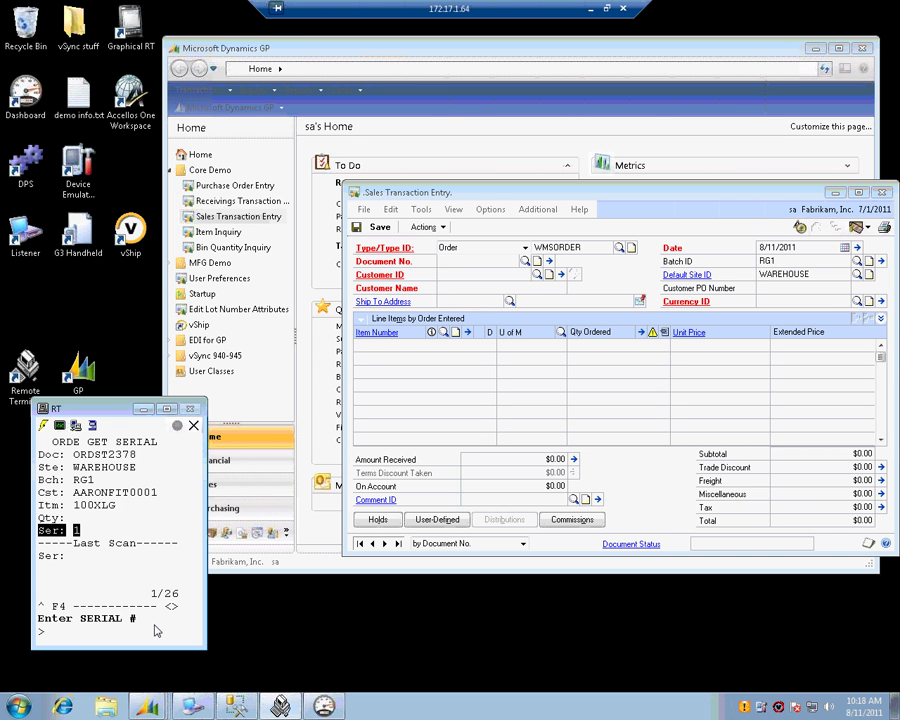
- Enter serial numbers 10 and 1 for 100XLG, then save order ORDST2378 with F2
{"action": "key", "text": "Right"}
{"action": "key", "text": "Right"}
{"action": "key", "text": "Right"}
{"action": "key", "text": "Left"}
{"action": "key", "text": "Left"}
{"action": "type", "text": "10"}
{"action": "key", "text": "Return"}
{"action": "type", "text": "1"}
{"action": "key", "text": "Return"}
{"action": "key", "text": "F1"}
{"action": "key", "text": "F4"}
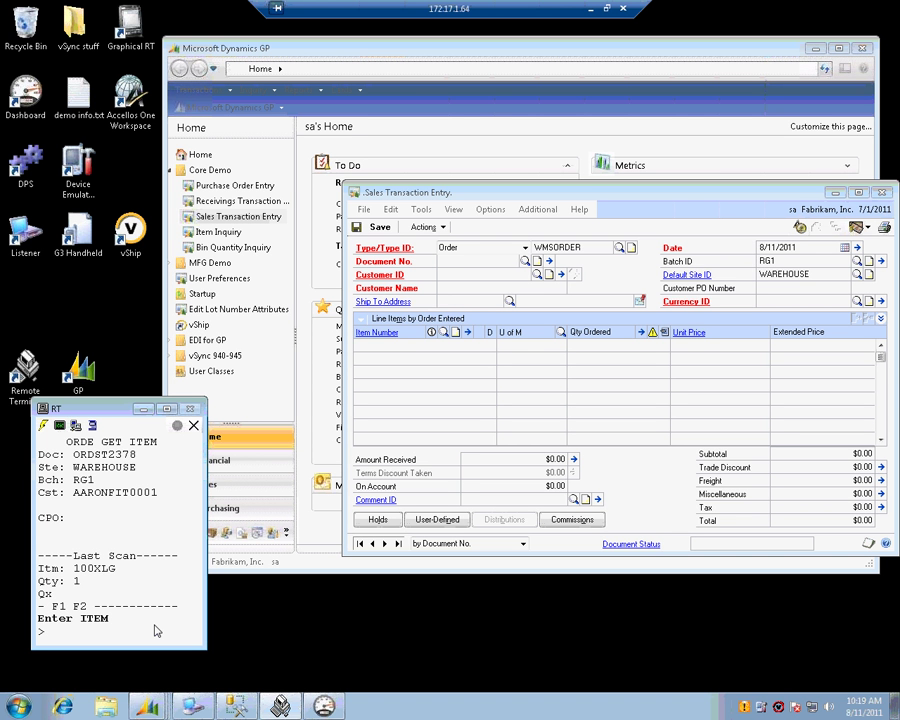
{"action": "key", "text": "F2"}
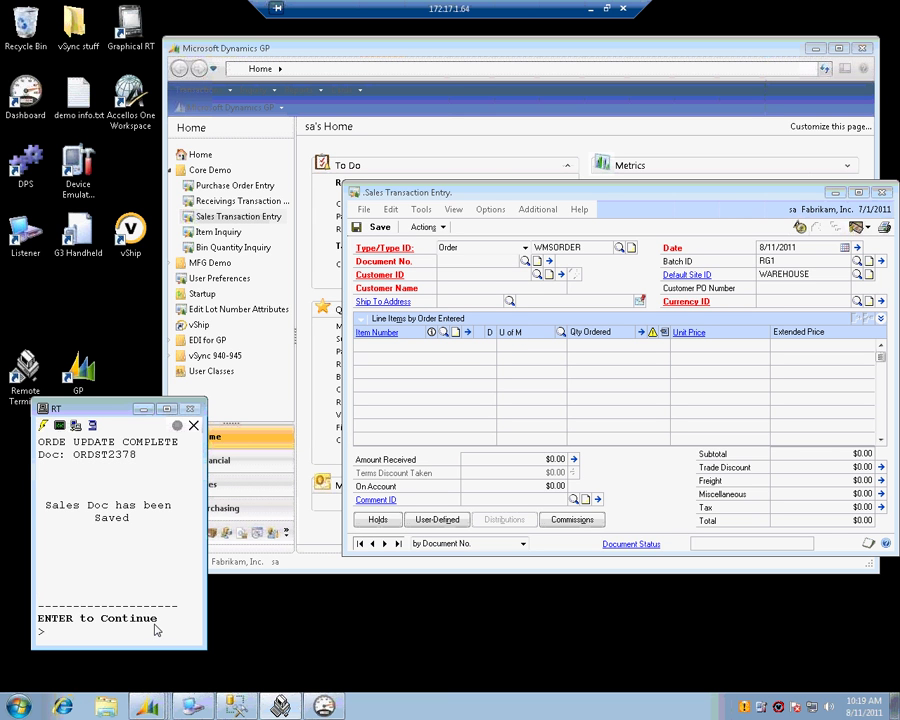
- Load sales order ORDST2378 in Sales Transaction Entry
{"action": "left_click", "coordinate": [350, 191]}
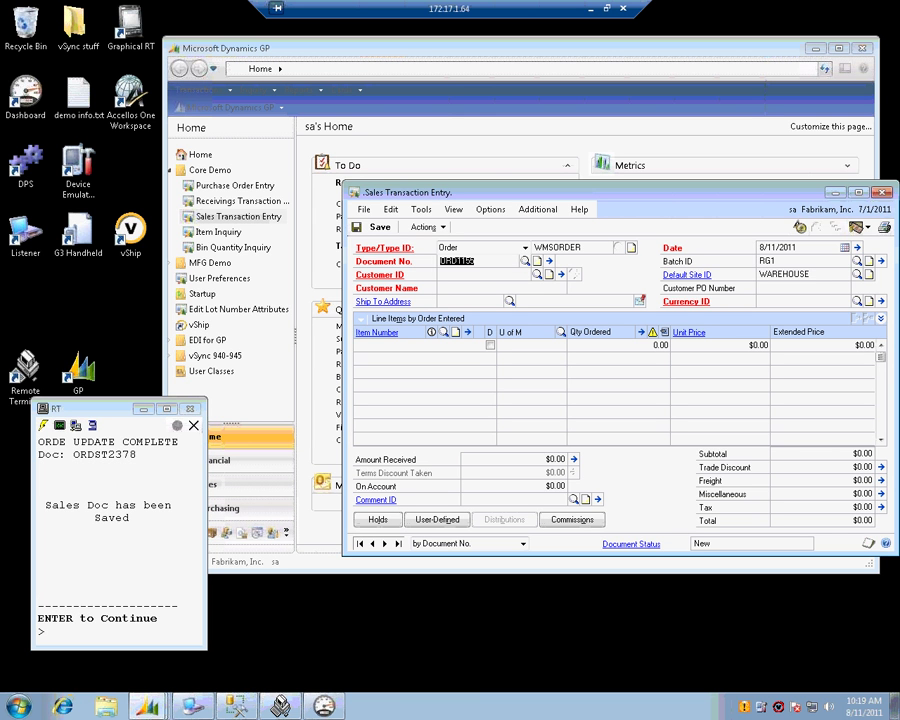
{"action": "type", "text": "ORDST2378"}
{"action": "key", "text": "Tab"}
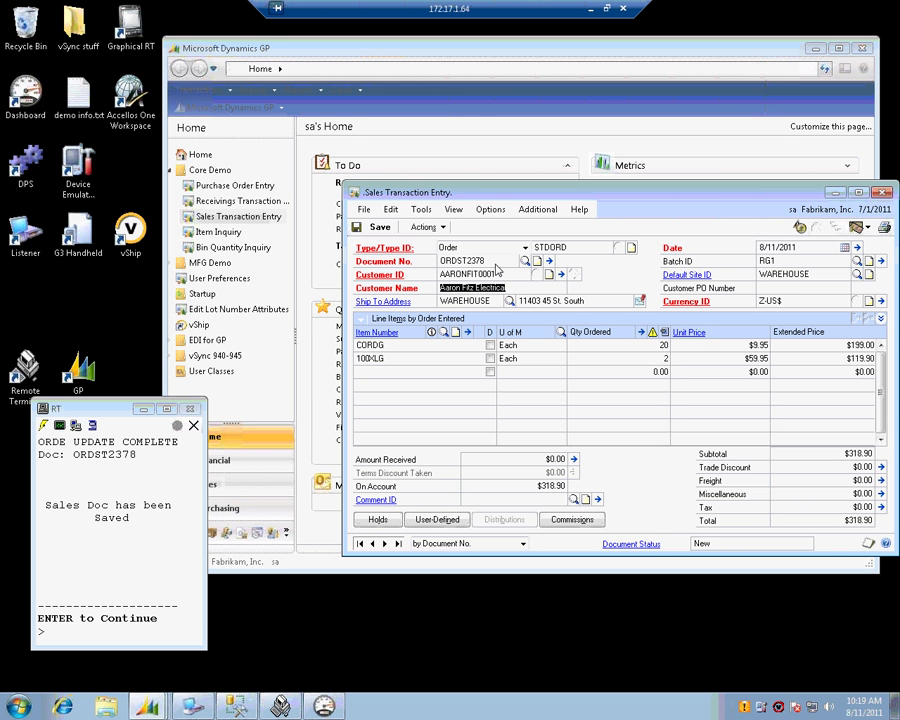
{"action": "left_click", "coordinate": [649, 356]}
- Fulfil 20 CORDG from bin WR1, dismiss the 100XLG serial warning, and save the order
{"action": "left_click", "coordinate": [645, 398]}
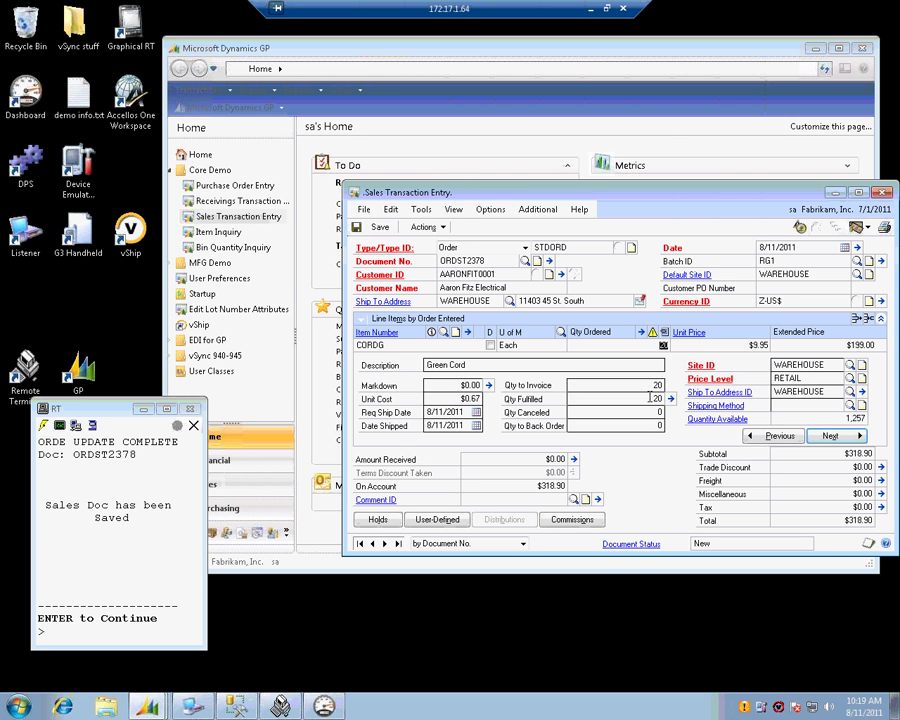
{"action": "type", "text": "20"}
{"action": "left_click", "coordinate": [671, 400]}
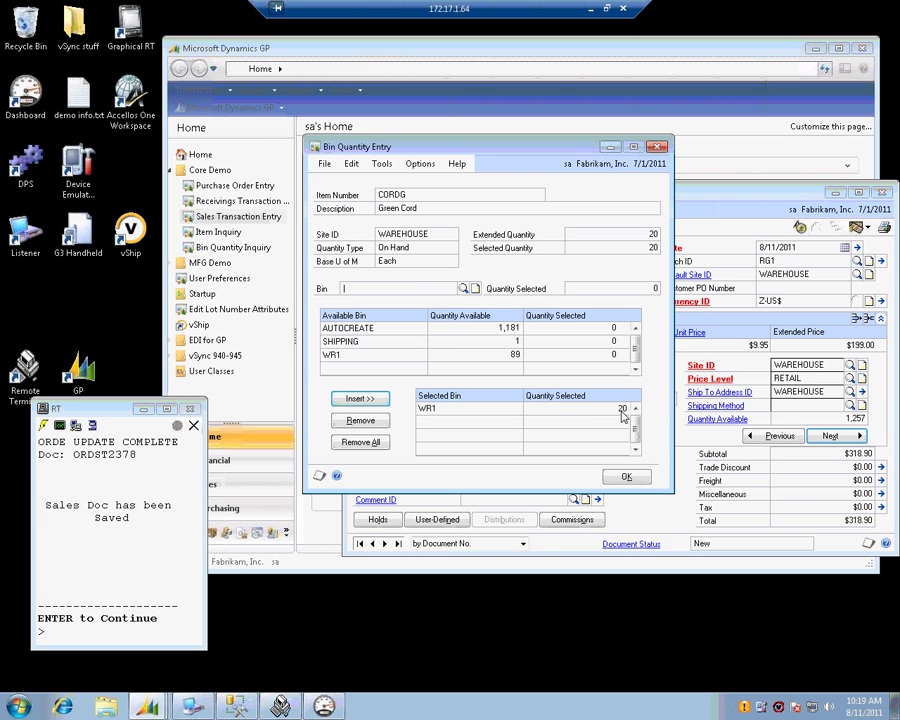
{"action": "left_click", "coordinate": [627, 477]}
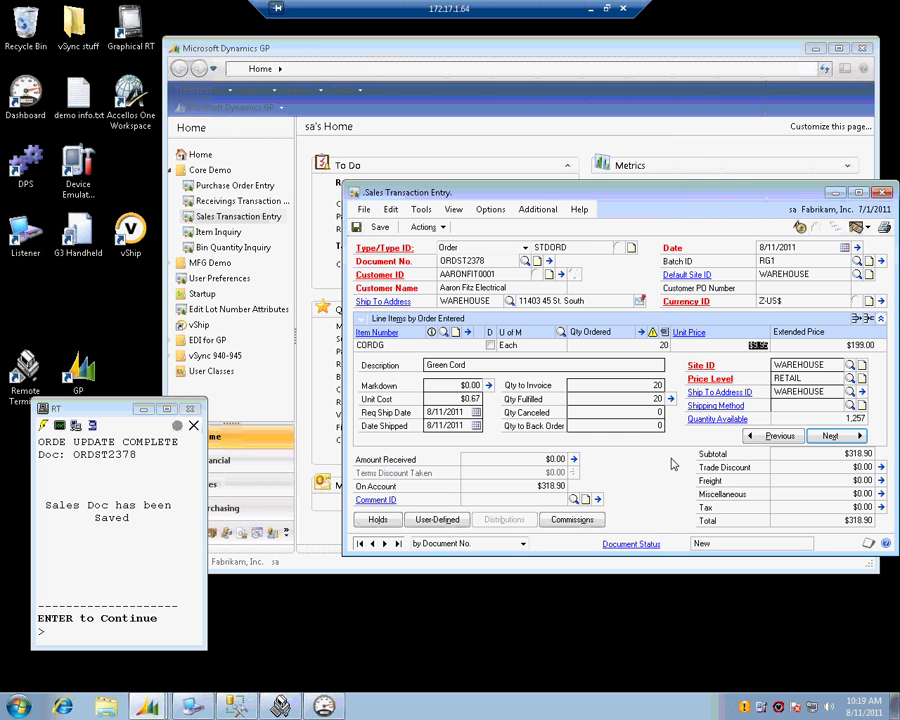
{"action": "left_click", "coordinate": [838, 441]}
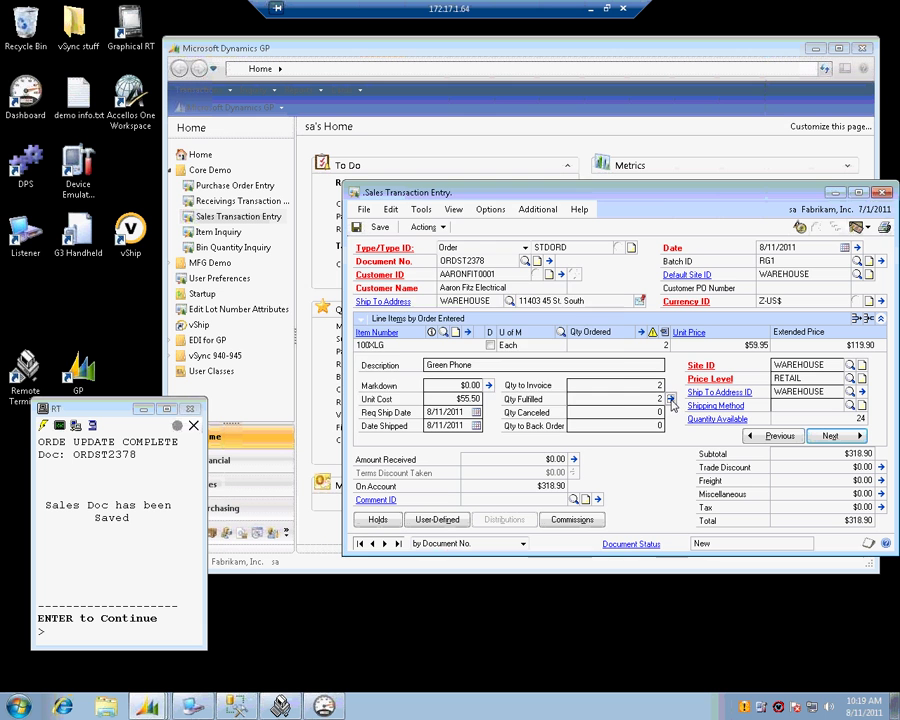
{"action": "left_click", "coordinate": [672, 399]}
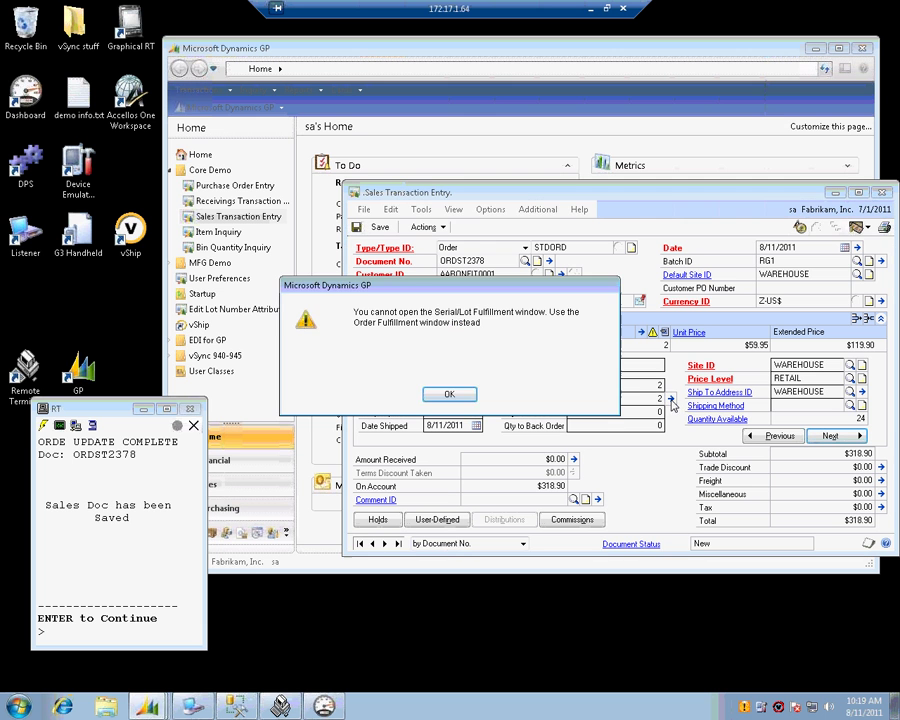
{"action": "left_click", "coordinate": [451, 395]}
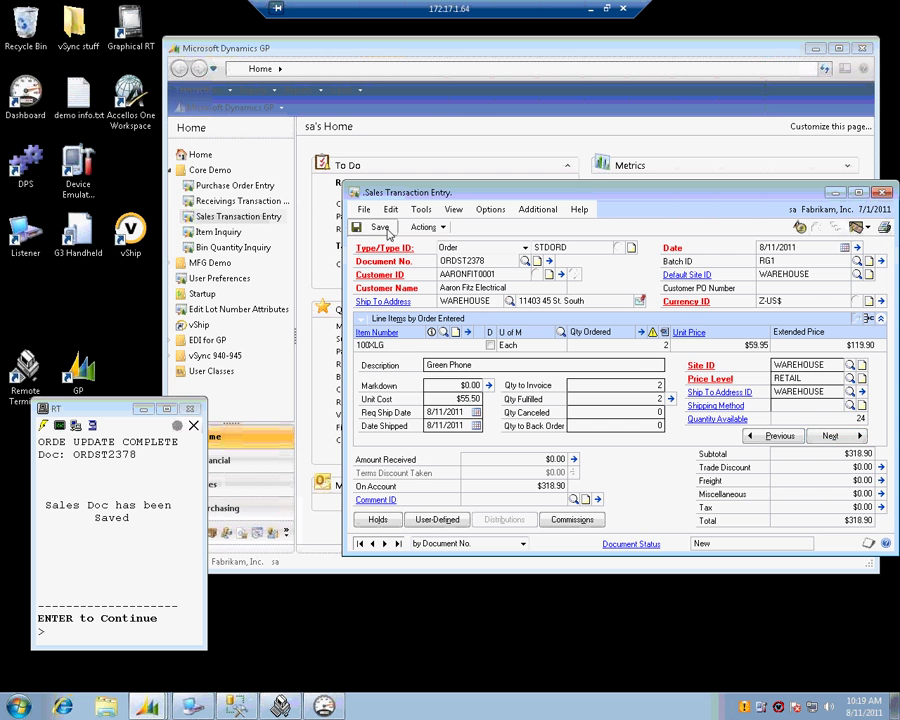
{"action": "left_click", "coordinate": [381, 228]}
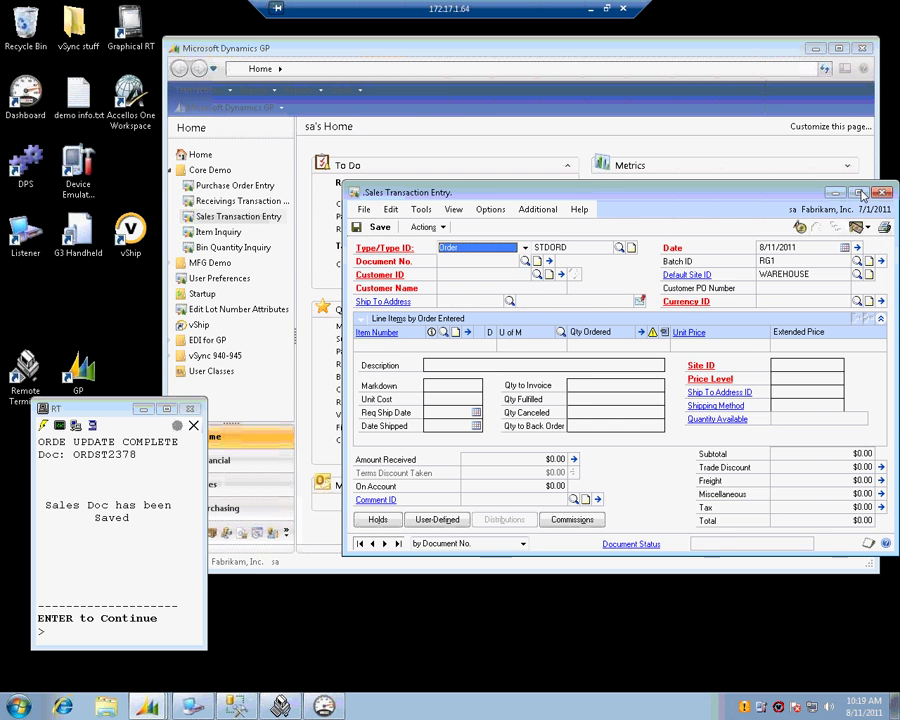
- Open Sales Order Fulfillment and load order ORDST2378
{"action": "left_click", "coordinate": [417, 125]}
{"action": "left_click", "coordinate": [205, 90]}
{"action": "mouse_move", "coordinate": [230, 121]}
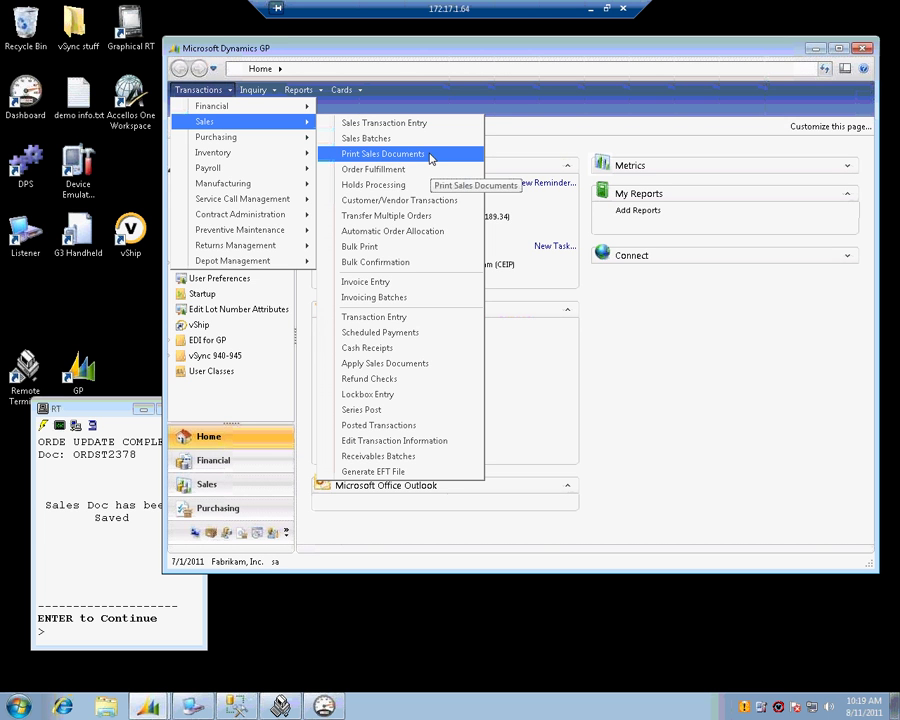
{"action": "left_click", "coordinate": [404, 171]}
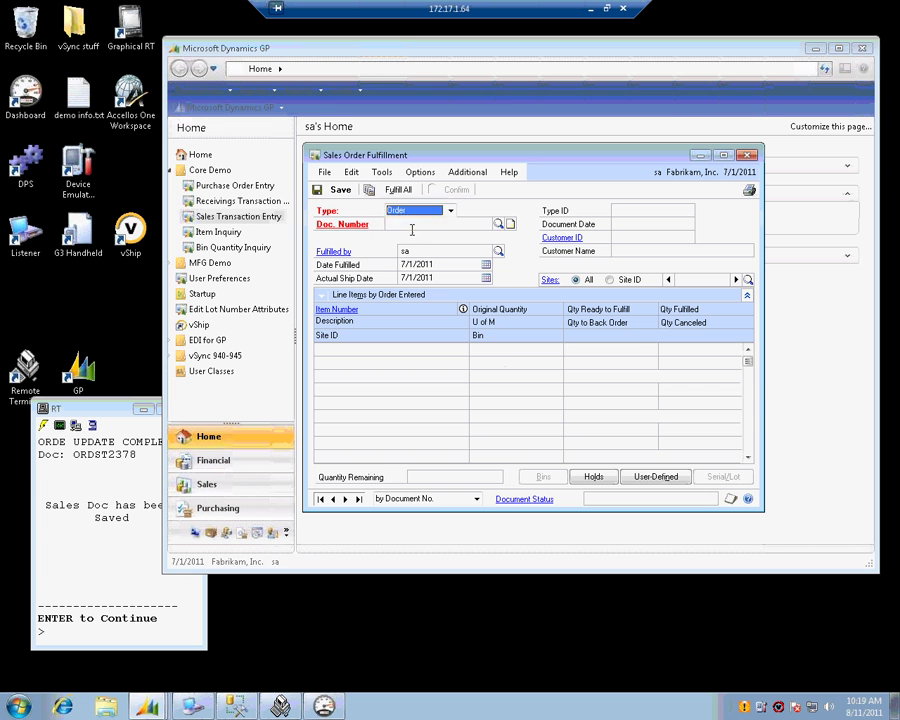
{"action": "left_click", "coordinate": [418, 224]}
{"action": "type", "text": "ORDST2378"}
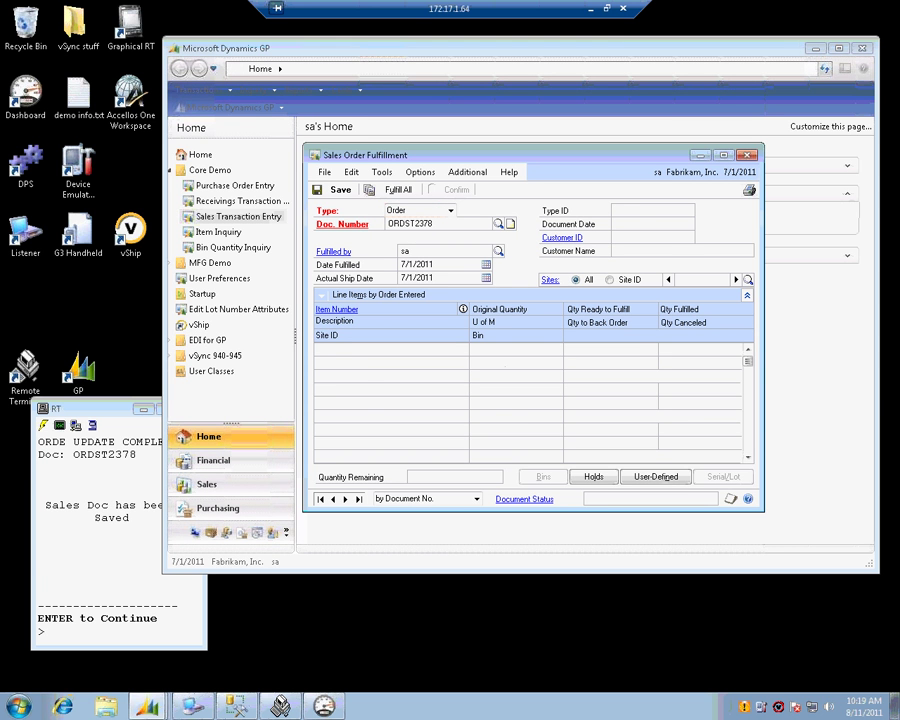
{"action": "key", "text": "Tab"}
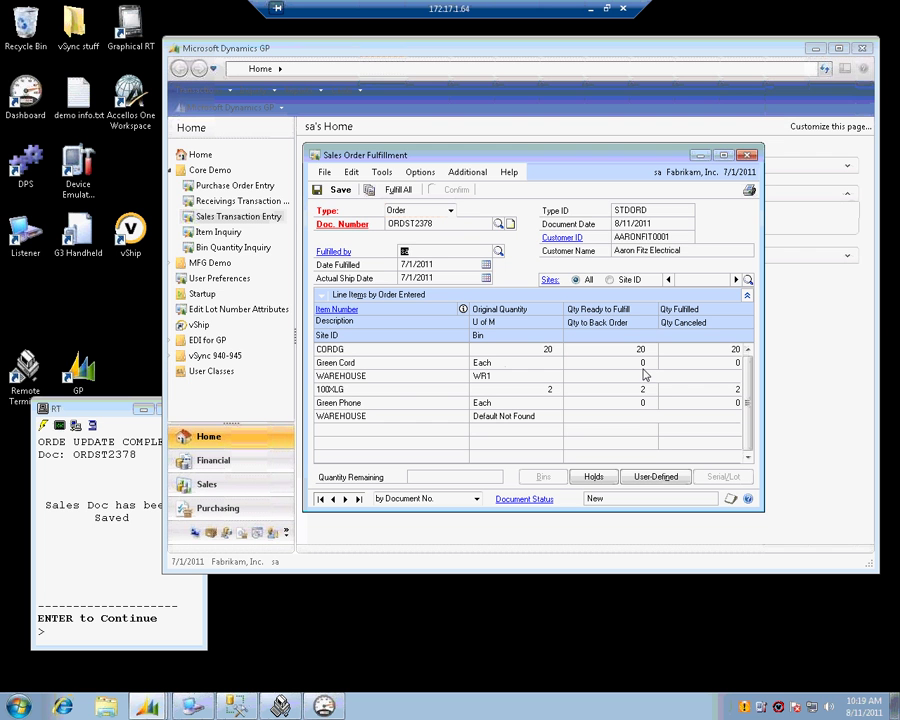
- Confirm serial numbers 10 and 1 on the 100XLG line via Serial/Lot
{"action": "left_click", "coordinate": [718, 390]}
{"action": "left_click", "coordinate": [725, 477]}
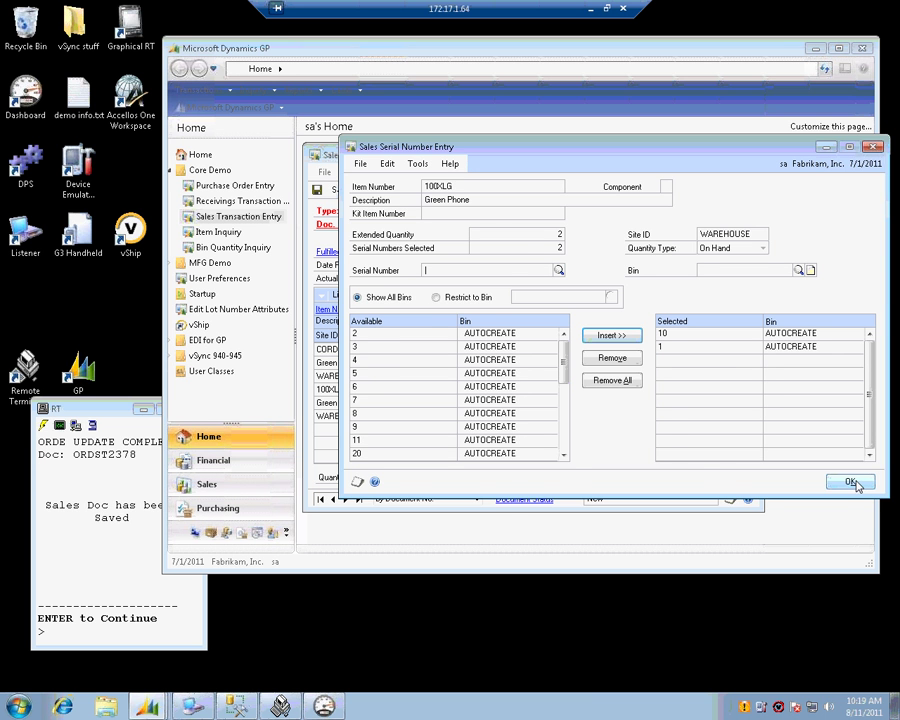
{"action": "left_click", "coordinate": [850, 482]}
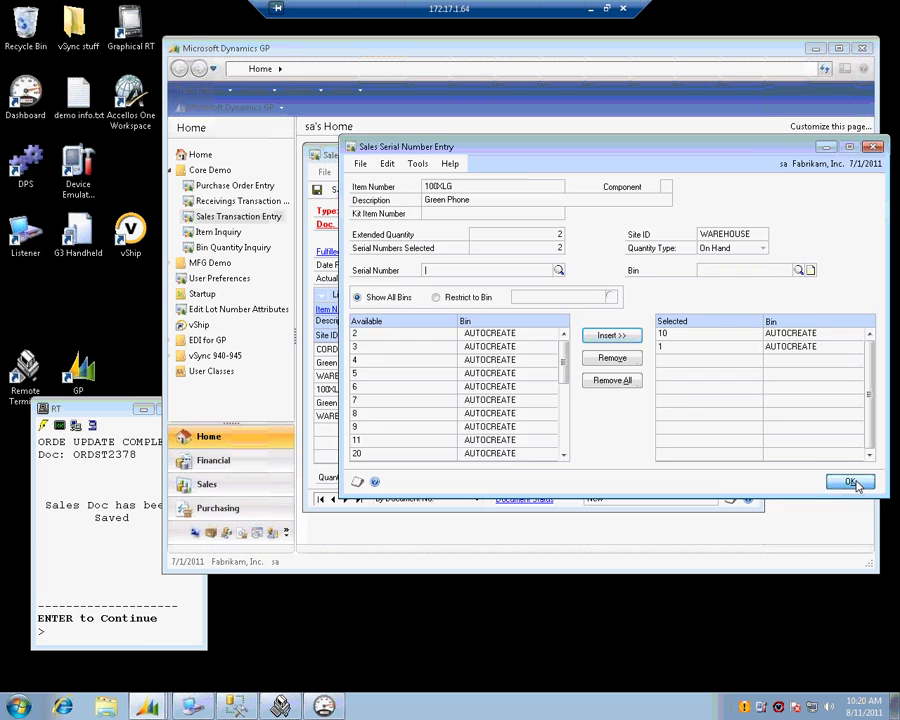
{"action": "left_click", "coordinate": [852, 482]}
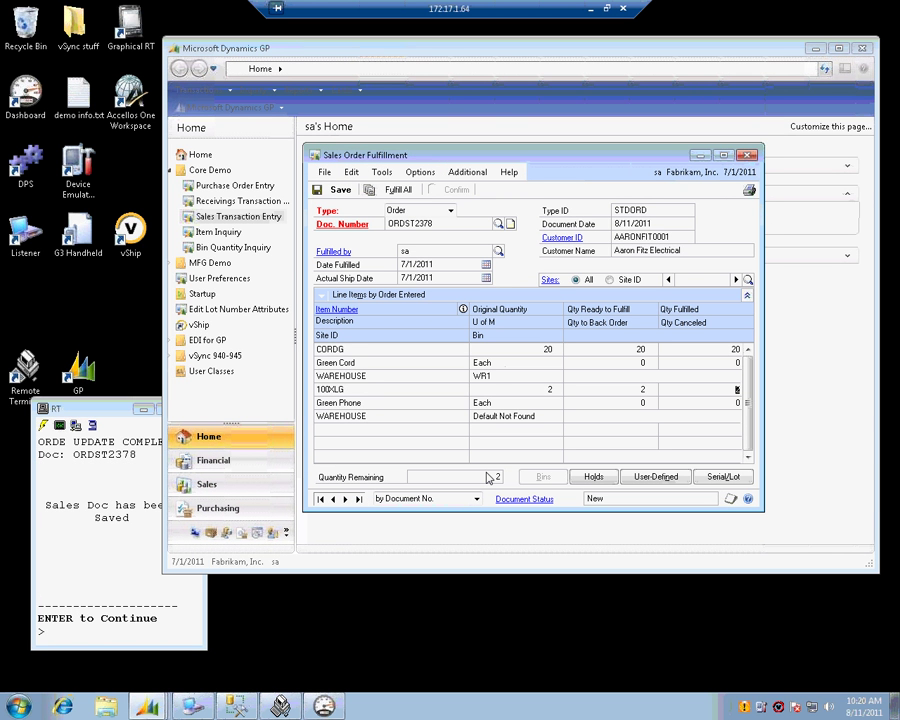